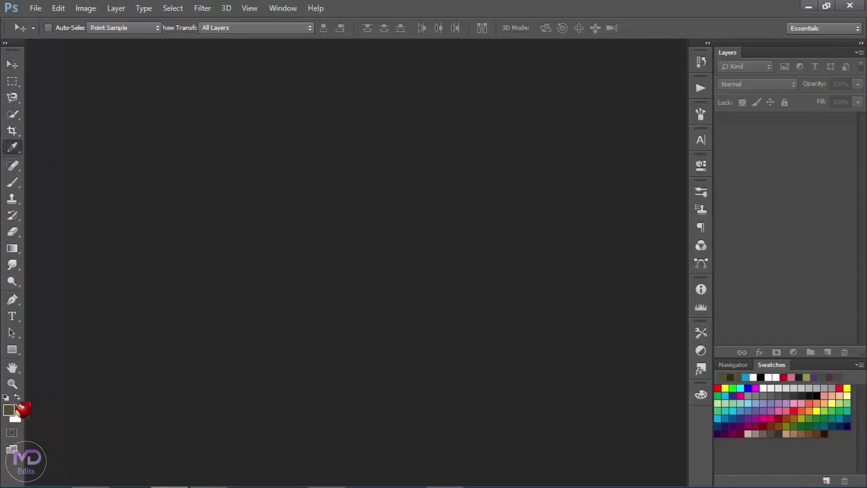
- Set the foreground colour to dark olive and create a new 9000-pixel-wide, 300 ppi document
{"action": "left_click", "coordinate": [9, 410]}
{"action": "left_click", "coordinate": [845, 136]}
{"action": "left_click", "coordinate": [35, 8]}
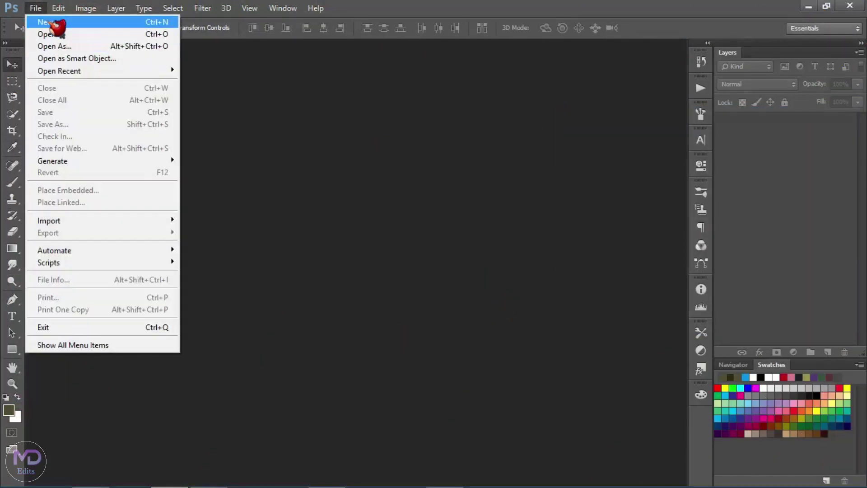
{"action": "left_click", "coordinate": [54, 25]}
{"action": "left_click", "coordinate": [317, 186]}
{"action": "type", "text": "9000"}
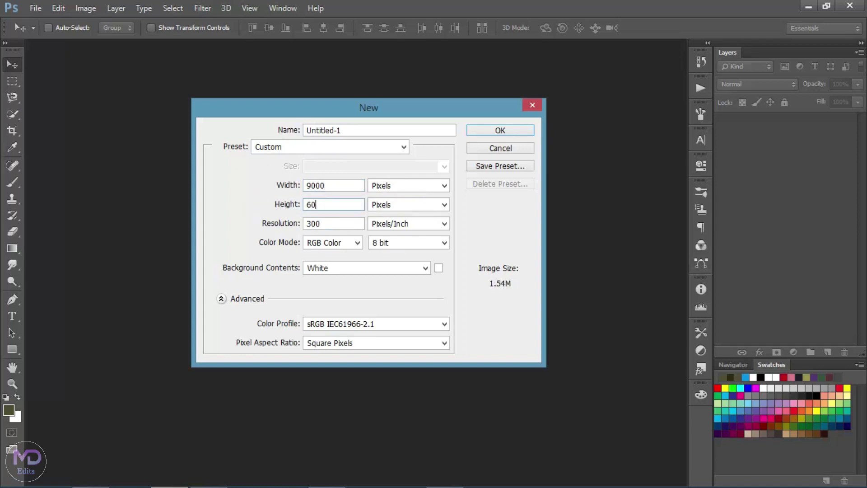
{"action": "left_click", "coordinate": [500, 132]}
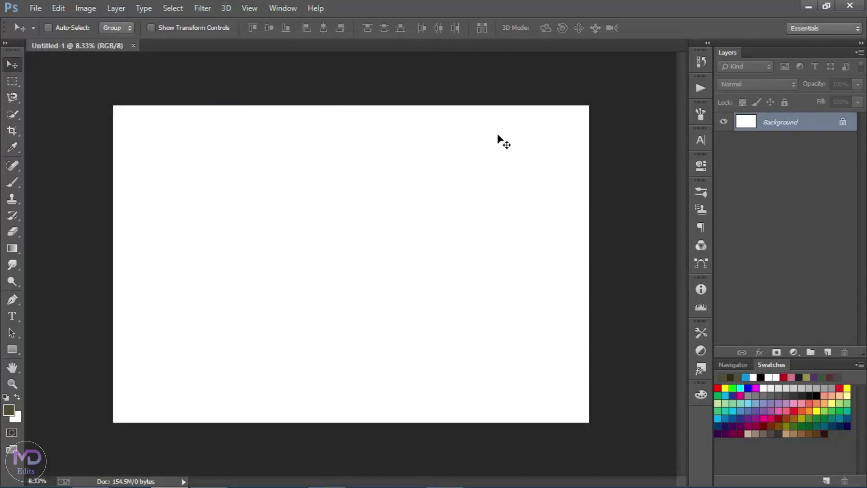
{"action": "key", "text": "ctrl+0"}
- Fill the whole canvas with the dark olive foreground colour
{"action": "left_click", "coordinate": [59, 9]}
{"action": "left_click", "coordinate": [114, 177]}
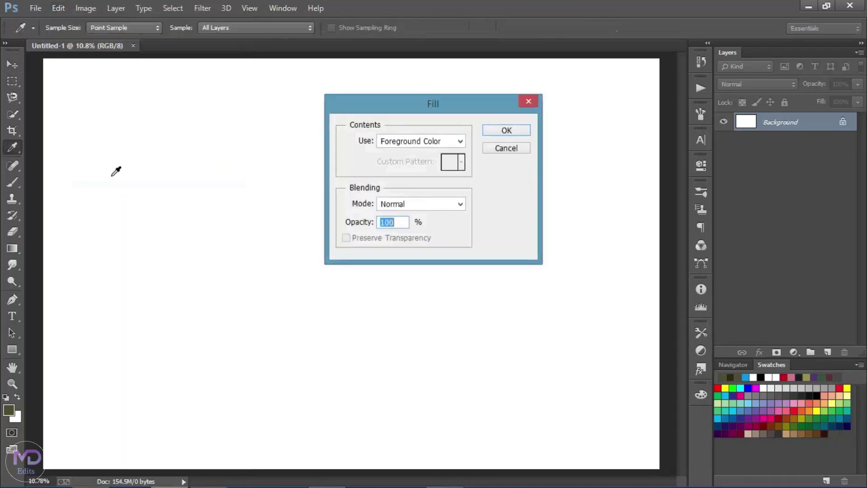
{"action": "left_click", "coordinate": [520, 136]}
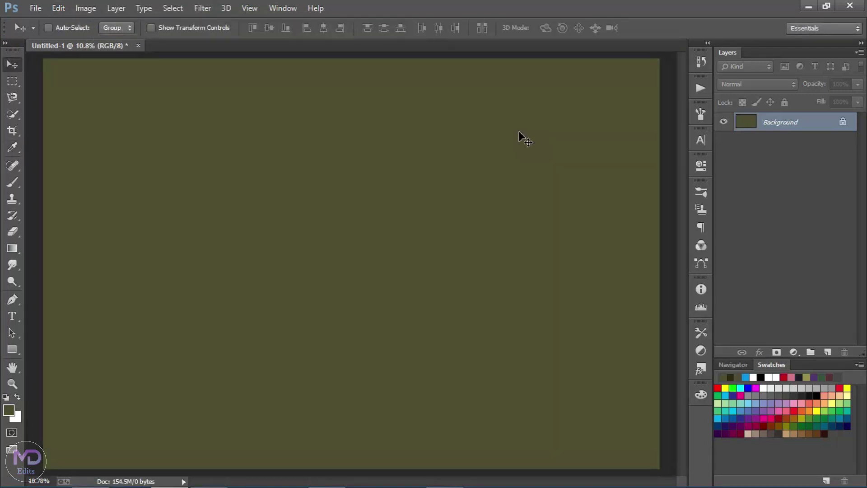
{"action": "key", "text": "ctrl+o"}
- Bring the Thalapathy MDE 01 emblem into the poster near the top right
{"action": "double_click", "coordinate": [292, 115]}
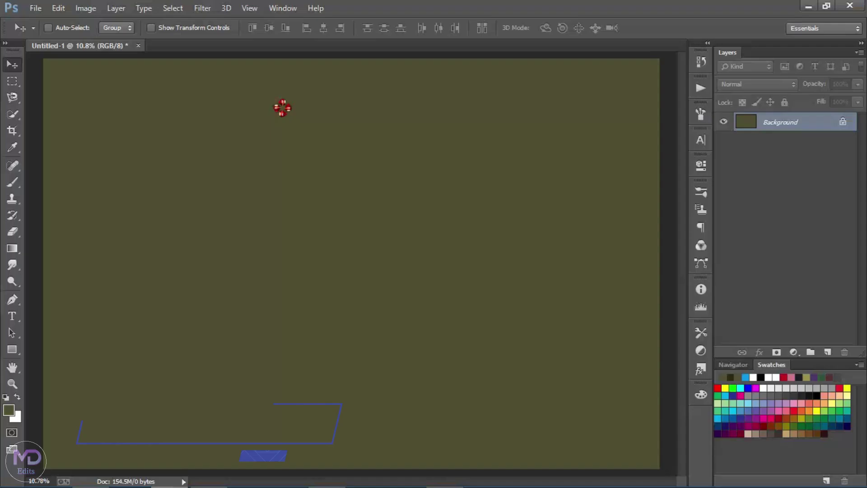
{"action": "left_click_drag", "start_coordinate": [293, 115], "coordinate": [528, 132]}
{"action": "mouse_move", "coordinate": [814, 84]}
{"action": "left_mouse_down"}
{"action": "mouse_move", "coordinate": [796, 85]}
{"action": "mouse_move", "coordinate": [804, 85]}
{"action": "left_mouse_up"}
{"action": "left_click", "coordinate": [348, 46]}
- Open the Thalapathy MDE 03 and MDE 02 images
{"action": "key", "text": "ctrl+o"}
{"action": "left_click", "coordinate": [349, 101]}
{"action": "left_click", "coordinate": [391, 97]}
{"action": "double_click", "coordinate": [388, 98]}
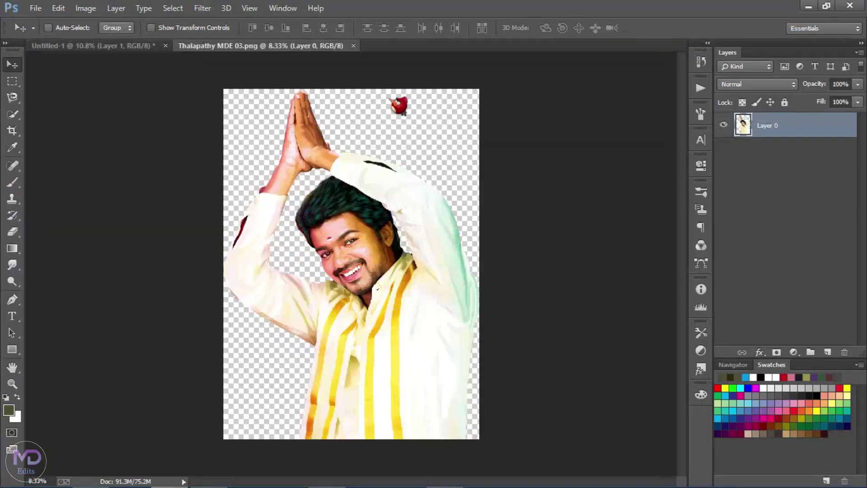
{"action": "key", "text": "ctrl+o"}
{"action": "left_click", "coordinate": [349, 102]}
{"action": "double_click", "coordinate": [342, 94]}
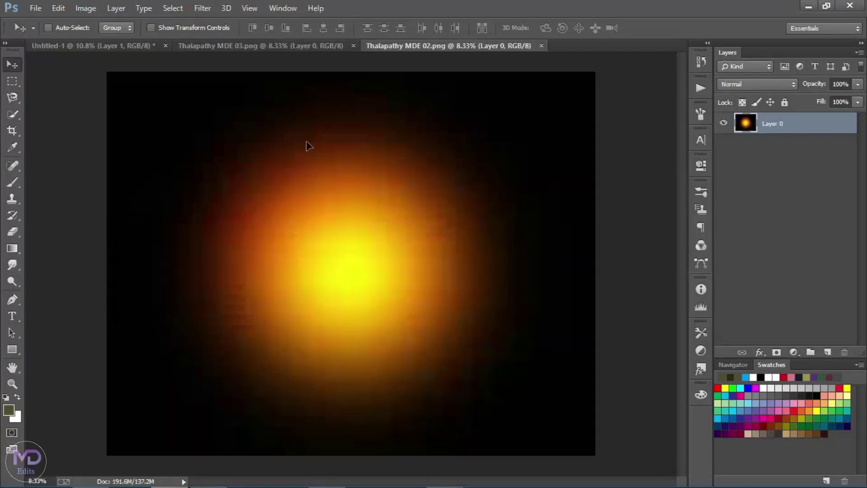
- Add the MDE 02 orange glow to the poster in Screen mode, shifted right
{"action": "left_click_drag", "start_coordinate": [306, 140], "coordinate": [375, 194]}
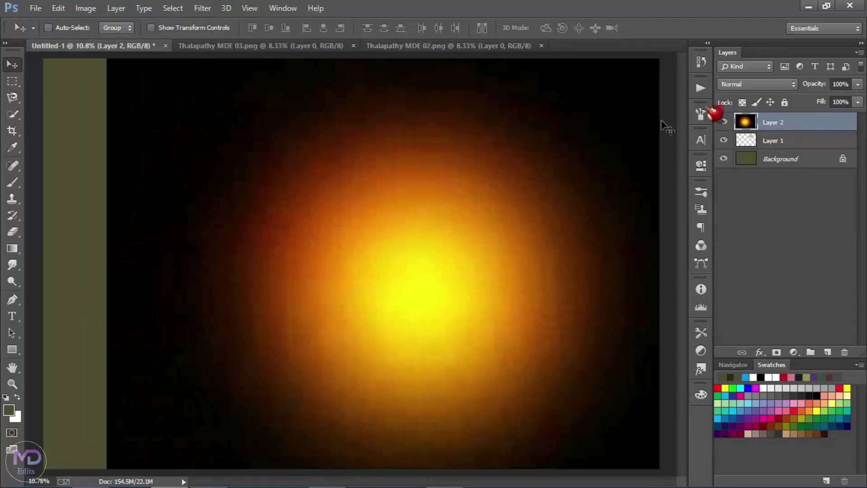
{"action": "left_click", "coordinate": [757, 84]}
{"action": "left_click", "coordinate": [761, 199]}
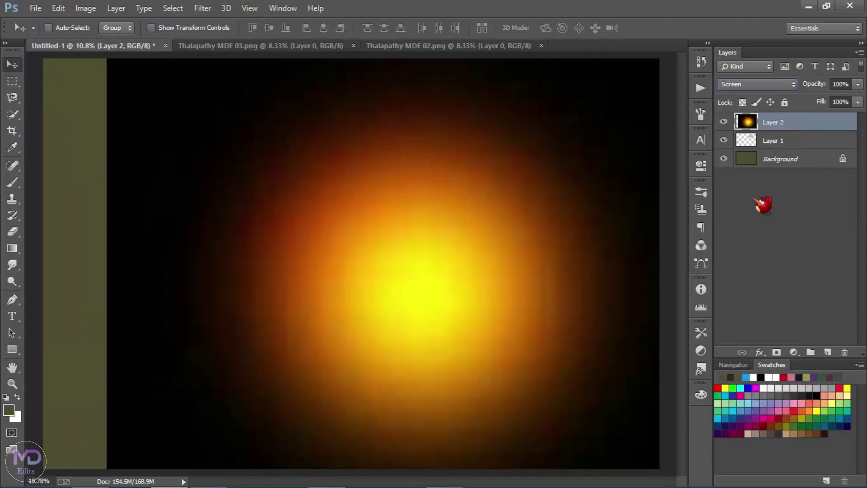
{"action": "left_click_drag", "start_coordinate": [437, 275], "coordinate": [465, 268]}
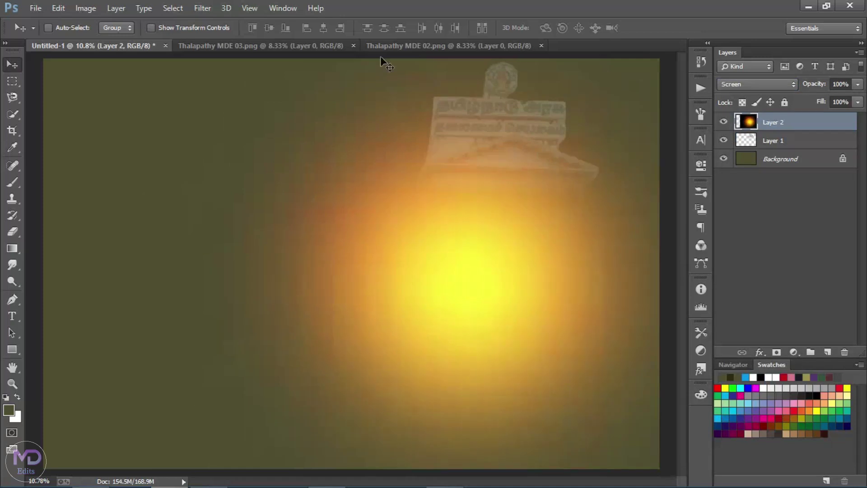
- Place the actor photo centre-right and move the glow up and right behind him
{"action": "left_click", "coordinate": [542, 46]}
{"action": "left_click", "coordinate": [296, 46]}
{"action": "left_click_drag", "start_coordinate": [296, 121], "coordinate": [418, 156]}
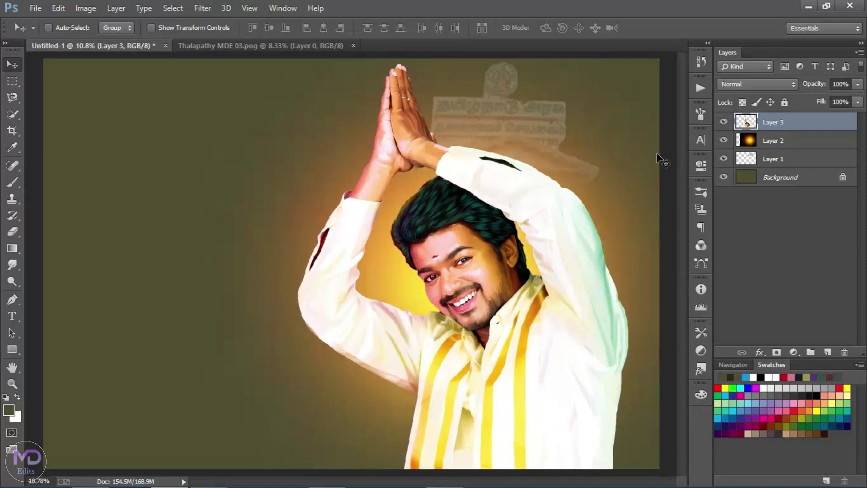
{"action": "left_click", "coordinate": [801, 145]}
{"action": "left_click_drag", "start_coordinate": [461, 294], "coordinate": [480, 285]}
- Give the actor layer a drop shadow: angle 140°, distance 30, spread 7, size 70
{"action": "left_click", "coordinate": [826, 121]}
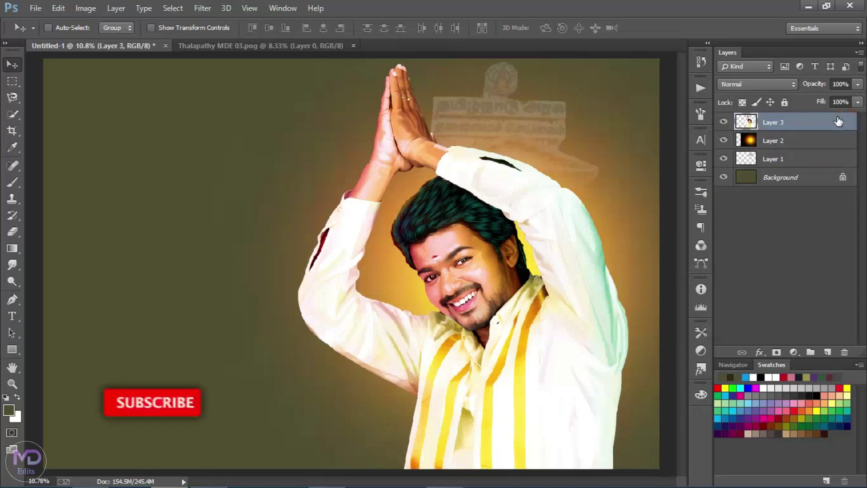
{"action": "right_click", "coordinate": [834, 121]}
{"action": "left_click", "coordinate": [622, 96]}
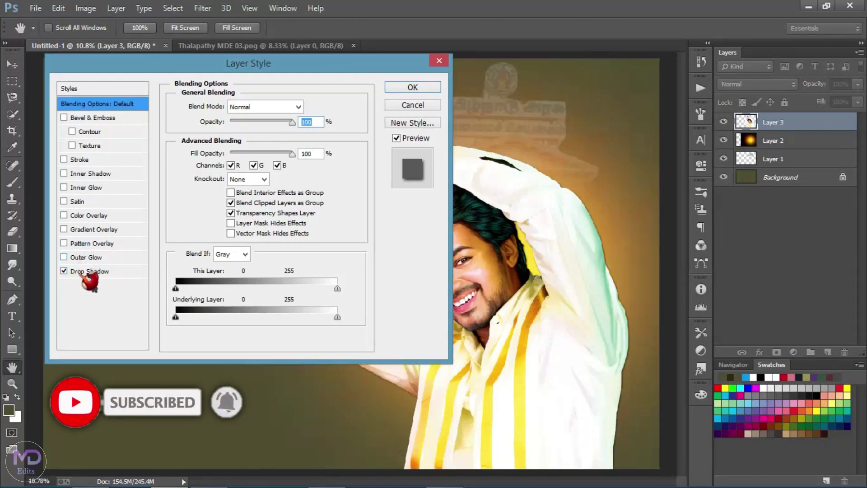
{"action": "left_click", "coordinate": [77, 271]}
{"action": "left_click_drag", "start_coordinate": [262, 141], "coordinate": [241, 144]}
{"action": "type", "text": "140"}
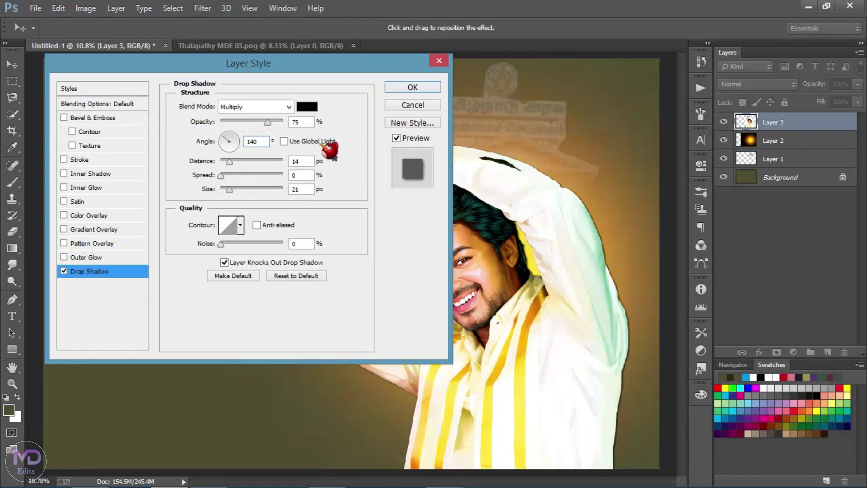
{"action": "type", "text": "30"}
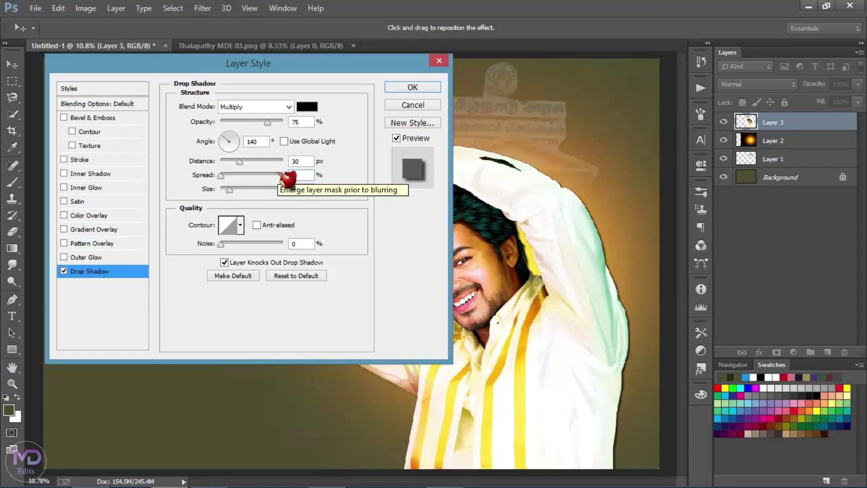
{"action": "key", "text": "Tab"}
{"action": "type", "text": "70"}
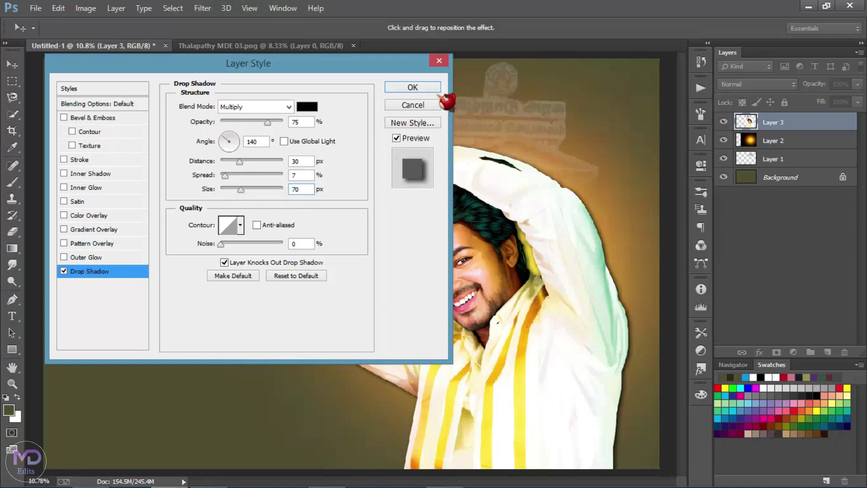
{"action": "left_click", "coordinate": [425, 86]}
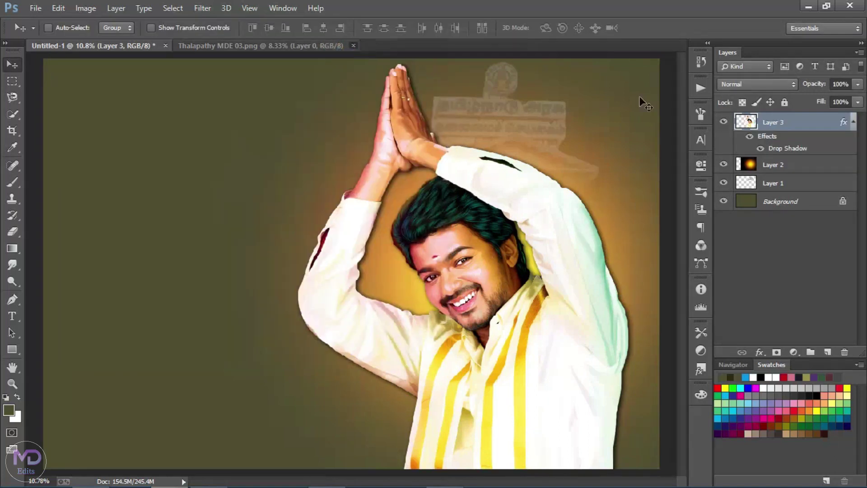
{"action": "left_click", "coordinate": [853, 122]}
- Open MDE 04 and MDE 05 and add the blue-and-white flag sweep at lower right
{"action": "key", "text": "ctrl+o"}
{"action": "left_click", "coordinate": [470, 95]}
{"action": "left_click", "coordinate": [533, 92], "text": "ctrl"}
{"action": "key", "text": "Return"}
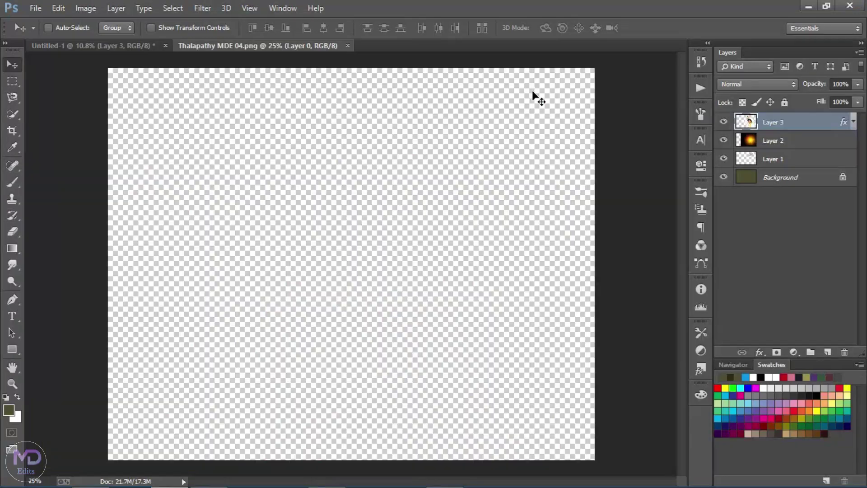
{"action": "left_click", "coordinate": [317, 45]}
{"action": "left_click_drag", "start_coordinate": [312, 150], "coordinate": [610, 401]}
{"action": "left_click", "coordinate": [355, 48]}
{"action": "left_click", "coordinate": [349, 46]}
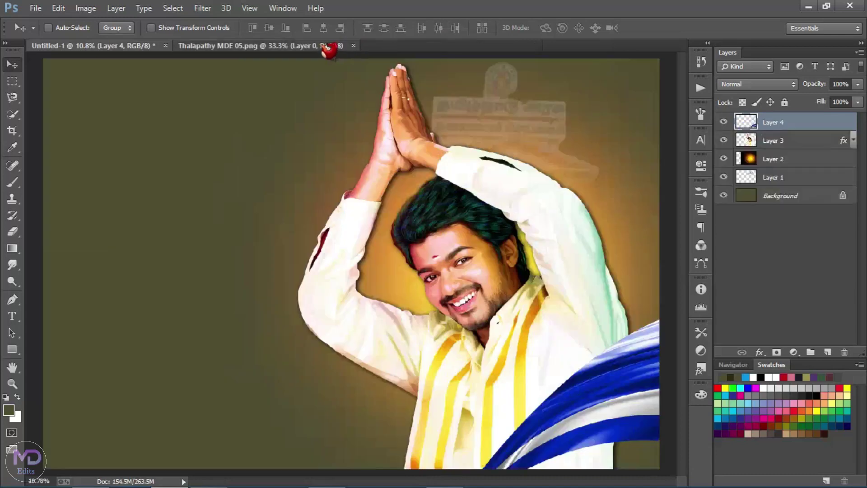
- Place the MDE 05 flag-bearer silhouette at the poster's bottom right corner
{"action": "left_click", "coordinate": [328, 47]}
{"action": "left_click_drag", "start_coordinate": [130, 43], "coordinate": [607, 409]}
{"action": "left_click", "coordinate": [354, 45]}
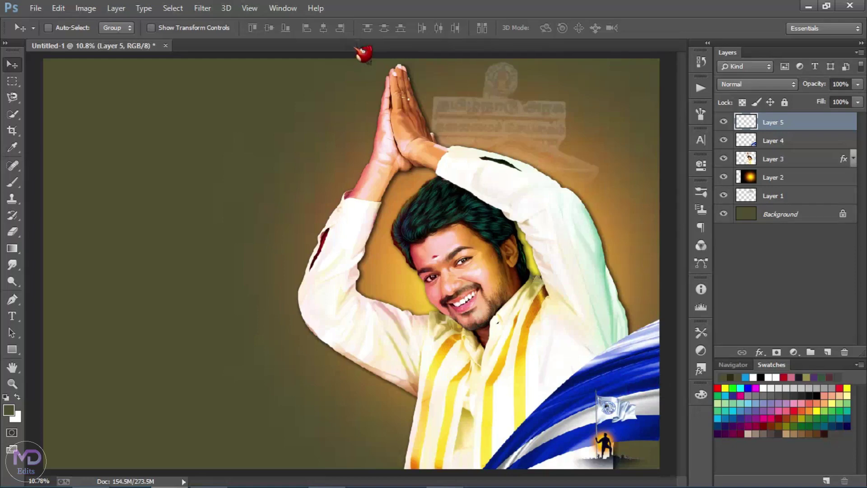
{"action": "key", "text": "ctrl+o"}
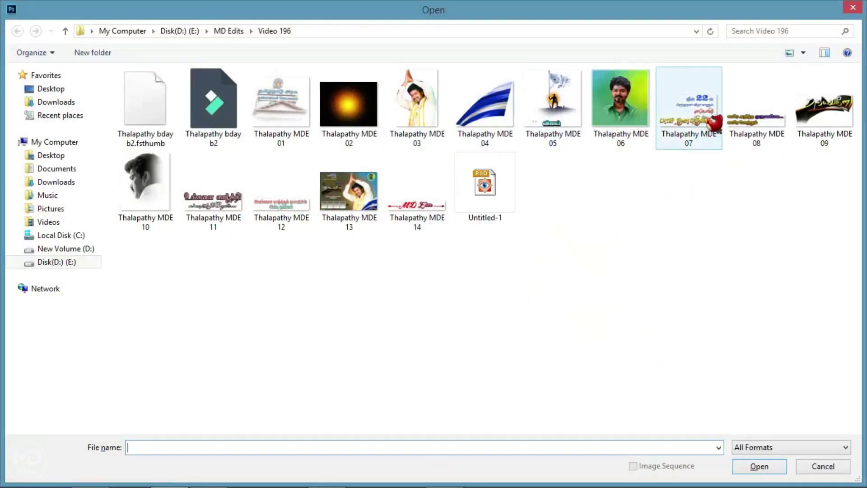
- Open MDE 07 and MDE 08 and place the Tamil birthday text at upper left
{"action": "left_click", "coordinate": [689, 104]}
{"action": "left_click", "coordinate": [757, 104], "text": "ctrl"}
{"action": "key", "text": "Return"}
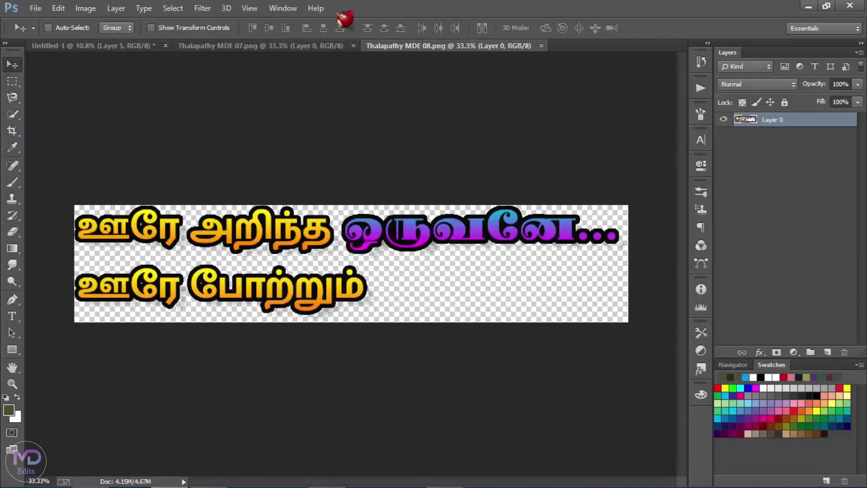
{"action": "mouse_move", "coordinate": [245, 161]}
{"action": "left_mouse_down"}
{"action": "mouse_move", "coordinate": [169, 45]}
{"action": "mouse_move", "coordinate": [145, 72]}
{"action": "mouse_move", "coordinate": [236, 147]}
{"action": "left_mouse_up"}
{"action": "left_click_drag", "start_coordinate": [238, 116], "coordinate": [207, 120]}
- Add a drop shadow to the Tamil birthday text and close MDE 07
{"action": "right_click", "coordinate": [853, 129]}
{"action": "left_click", "coordinate": [664, 95]}
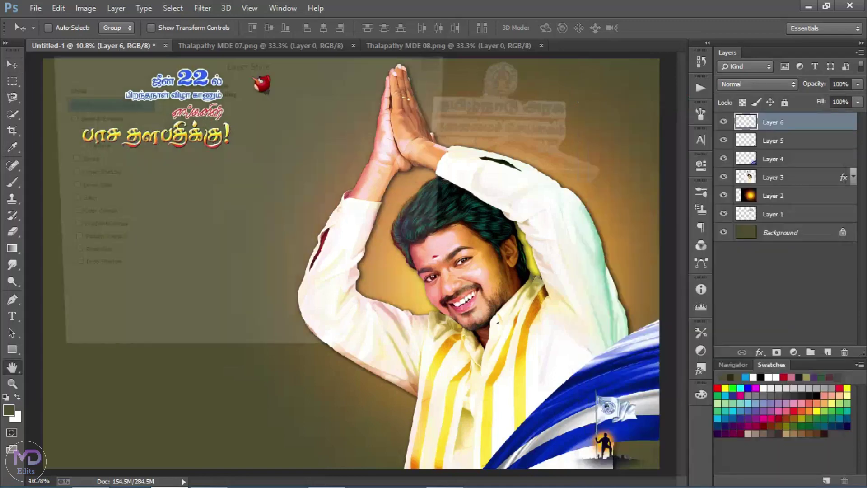
{"action": "left_click", "coordinate": [450, 314]}
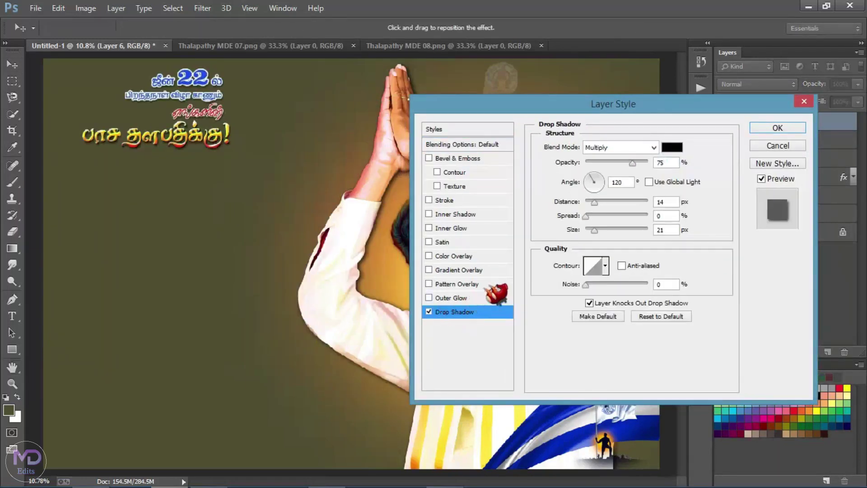
{"action": "left_click", "coordinate": [777, 128]}
{"action": "left_click", "coordinate": [853, 120]}
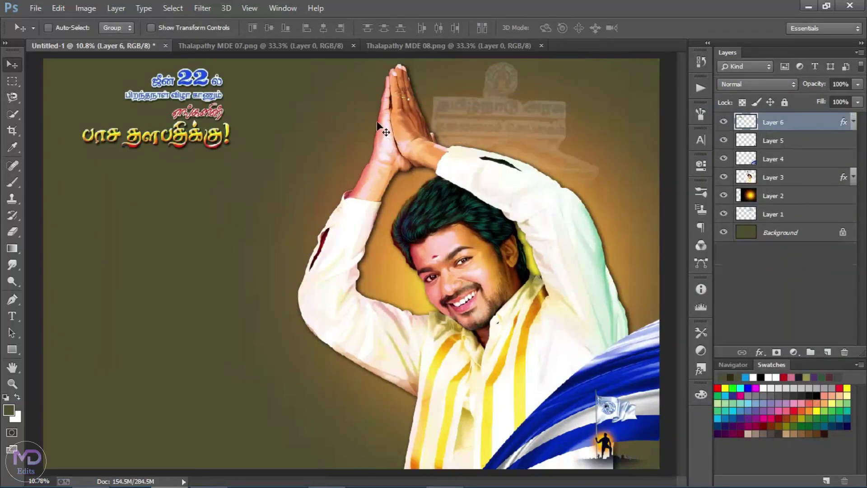
{"action": "left_click", "coordinate": [331, 45]}
- Add the MDE 08 Tamil text lines and nudge the Tamil title slightly right and down
{"action": "left_click", "coordinate": [353, 46]}
{"action": "left_click_drag", "start_coordinate": [326, 106], "coordinate": [170, 173]}
{"action": "right_click", "coordinate": [202, 77]}
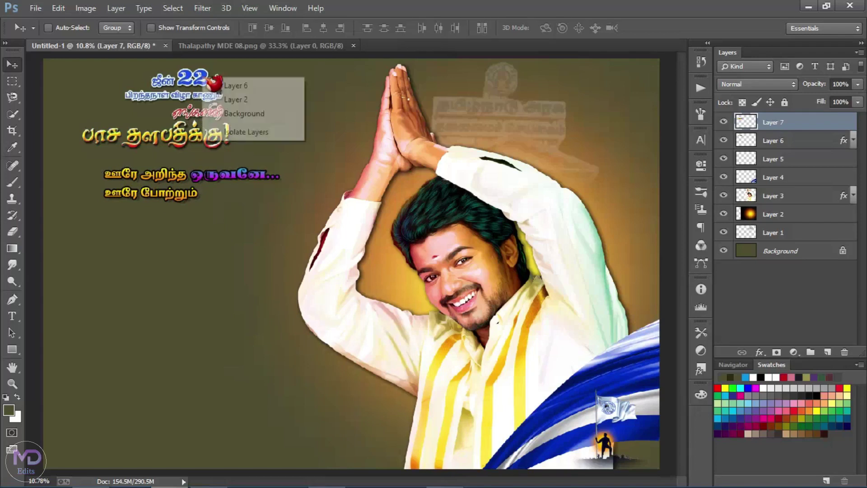
{"action": "left_click", "coordinate": [207, 84]}
{"action": "left_click_drag", "start_coordinate": [207, 82], "coordinate": [220, 86]}
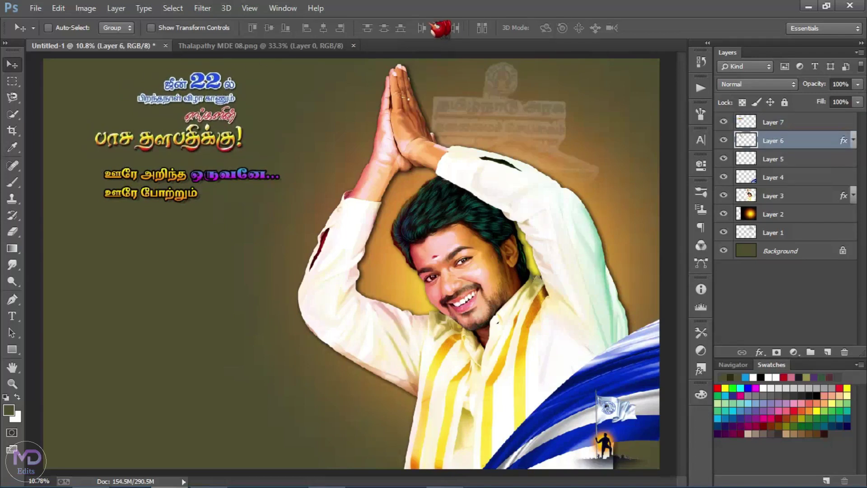
{"action": "left_click", "coordinate": [354, 45]}
- Shift the glow behind the head slightly to the right
{"action": "left_click", "coordinate": [577, 263], "text": "ctrl"}
{"action": "left_click_drag", "start_coordinate": [501, 282], "coordinate": [506, 283]}
{"action": "left_click", "coordinate": [817, 125]}
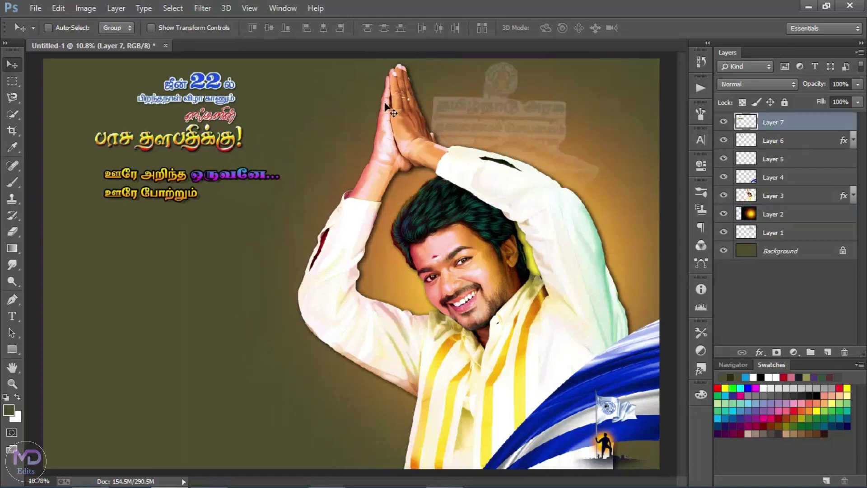
- Open MDE 09–12 and place the MDE 09 calligraphic lettering on the poster's left side
{"action": "key", "text": "ctrl+o"}
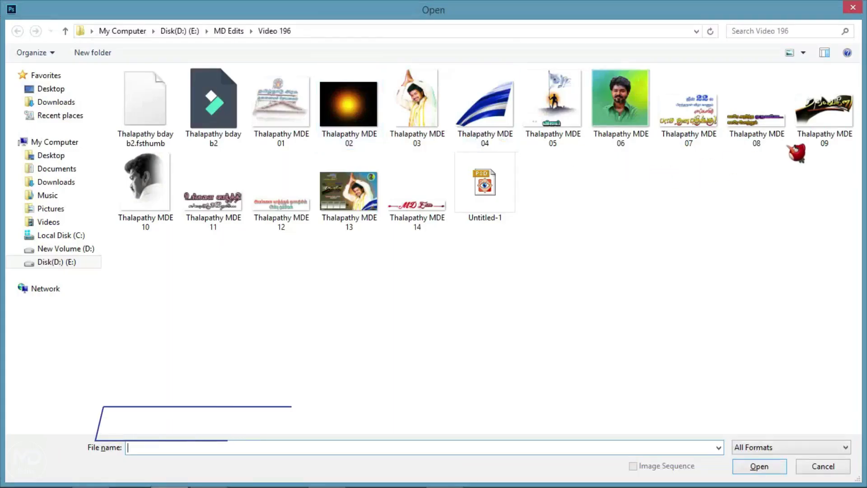
{"action": "left_click", "coordinate": [825, 108]}
{"action": "left_click", "coordinate": [282, 192], "text": "shift"}
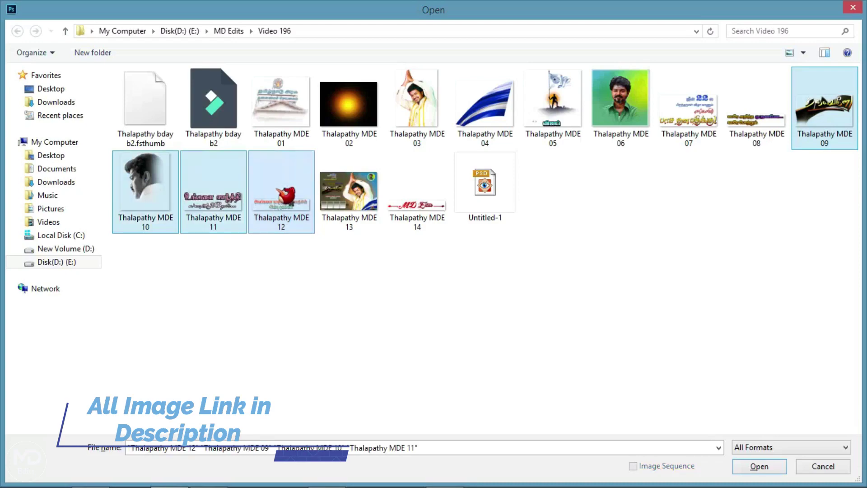
{"action": "key", "text": "Return"}
{"action": "left_click", "coordinate": [230, 45]}
{"action": "left_click_drag", "start_coordinate": [222, 148], "coordinate": [147, 195]}
{"action": "left_click_drag", "start_coordinate": [178, 234], "coordinate": [153, 228]}
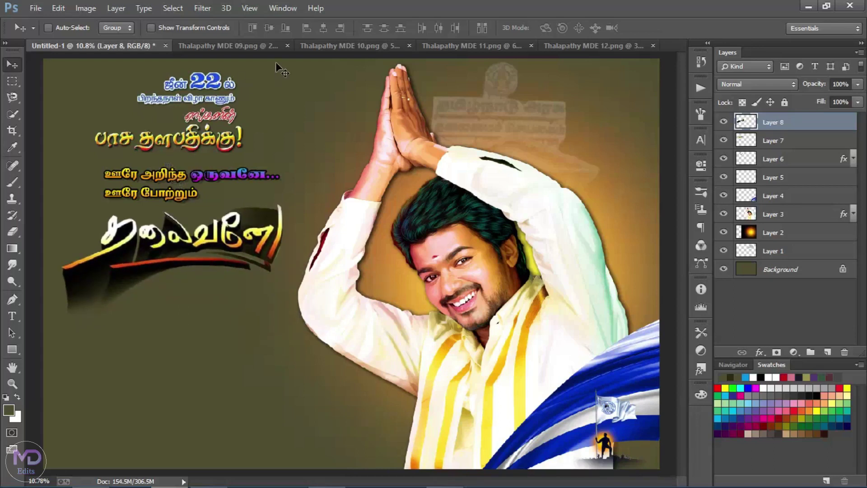
- Add the MDE 10 black-and-white portrait beneath the lettering, moved up behind it
{"action": "left_click", "coordinate": [292, 47]}
{"action": "left_click", "coordinate": [314, 47]}
{"action": "left_click", "coordinate": [293, 48]}
{"action": "left_click_drag", "start_coordinate": [291, 111], "coordinate": [86, 222]}
{"action": "left_click_drag", "start_coordinate": [769, 135], "coordinate": [808, 173]}
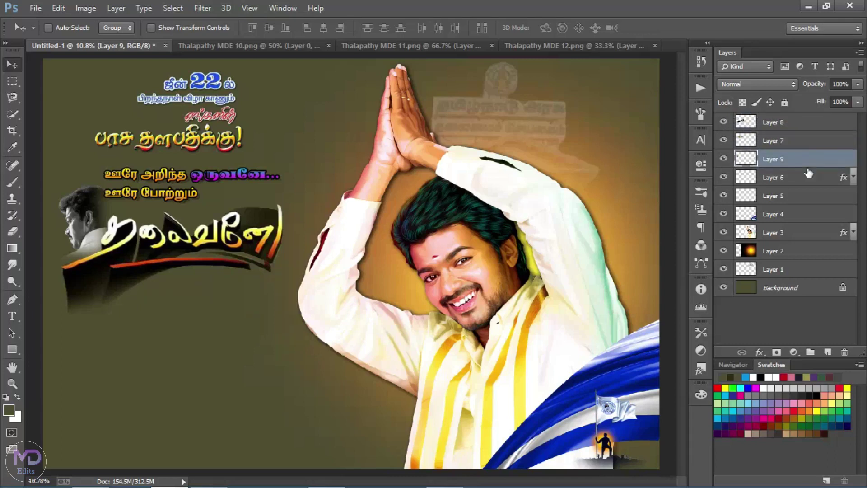
{"action": "left_click_drag", "start_coordinate": [88, 223], "coordinate": [93, 212]}
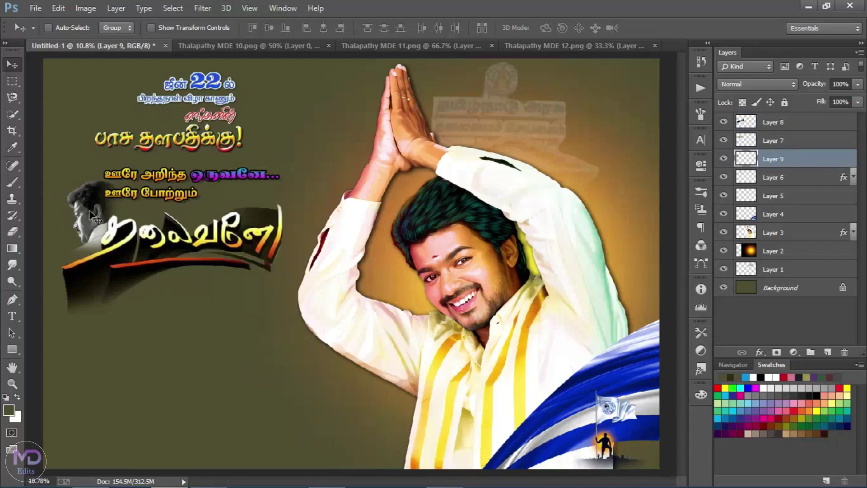
- Move the two-line Tamil text up and right, then close the MDE 10 image
{"action": "right_click", "coordinate": [199, 173]}
{"action": "left_click", "coordinate": [221, 176]}
{"action": "left_click_drag", "start_coordinate": [166, 216], "coordinate": [187, 229]}
{"action": "right_click", "coordinate": [169, 234]}
{"action": "left_click", "coordinate": [189, 242]}
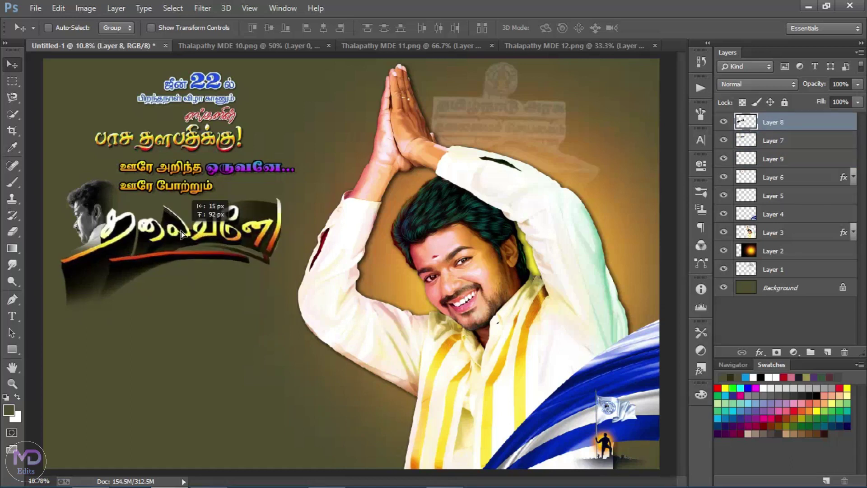
{"action": "right_click", "coordinate": [82, 208]}
{"action": "left_click", "coordinate": [87, 216]}
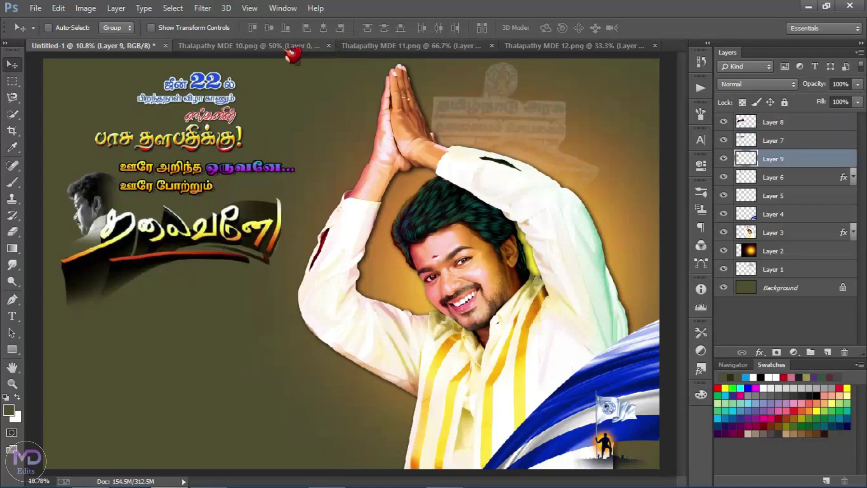
{"action": "left_click", "coordinate": [333, 47]}
{"action": "left_click", "coordinate": [342, 47]}
- Add the pink MDE 11 Tamil text and the MDE 12 Tamil text to the poster's left
{"action": "left_click", "coordinate": [304, 48]}
{"action": "left_click_drag", "start_coordinate": [296, 143], "coordinate": [204, 290]}
{"action": "left_click", "coordinate": [358, 46]}
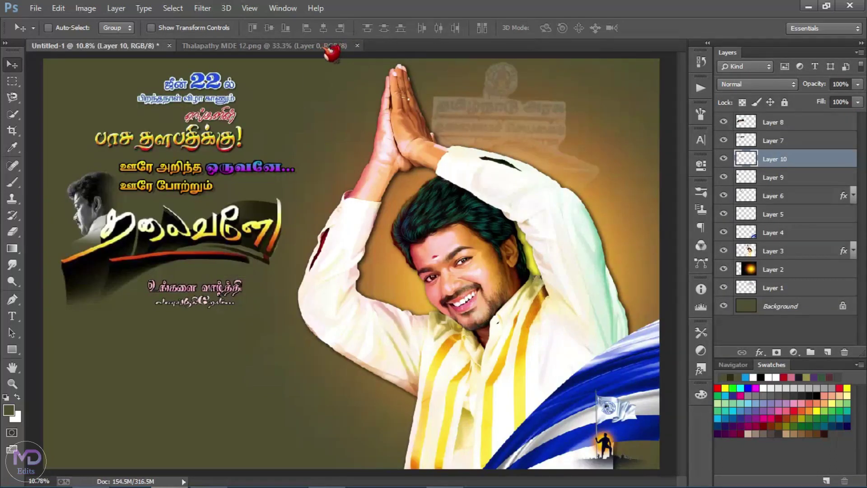
{"action": "left_click", "coordinate": [325, 47]}
{"action": "left_click_drag", "start_coordinate": [300, 229], "coordinate": [204, 321]}
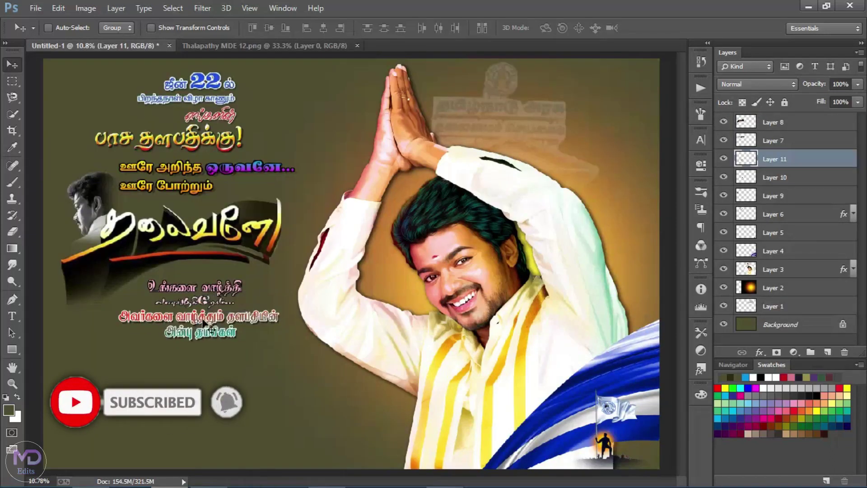
- Nudge the pink Tamil text up slightly and close the MDE 12 image
{"action": "right_click", "coordinate": [238, 293]}
{"action": "left_click", "coordinate": [252, 288]}
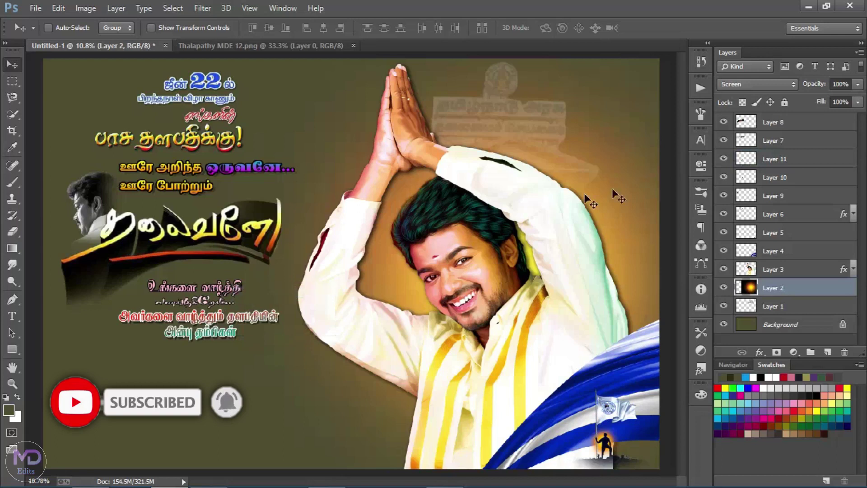
{"action": "left_click", "coordinate": [824, 145]}
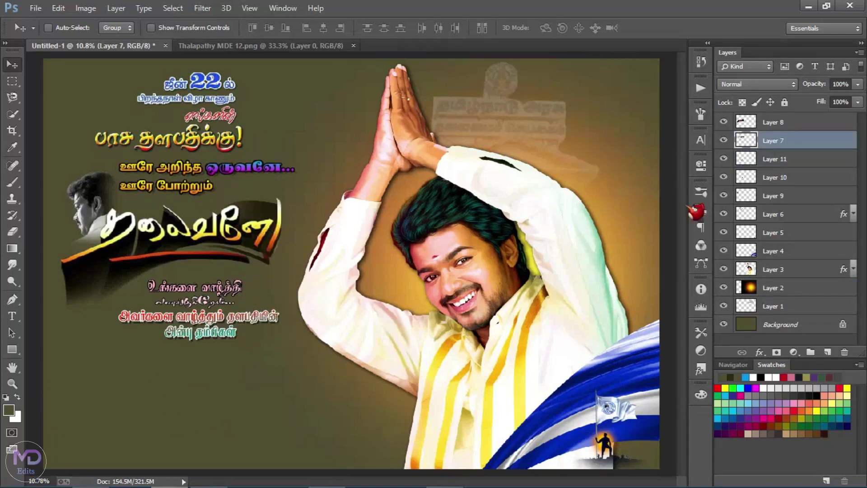
{"action": "left_click", "coordinate": [724, 177]}
{"action": "left_click", "coordinate": [724, 177]}
{"action": "left_click", "coordinate": [768, 177]}
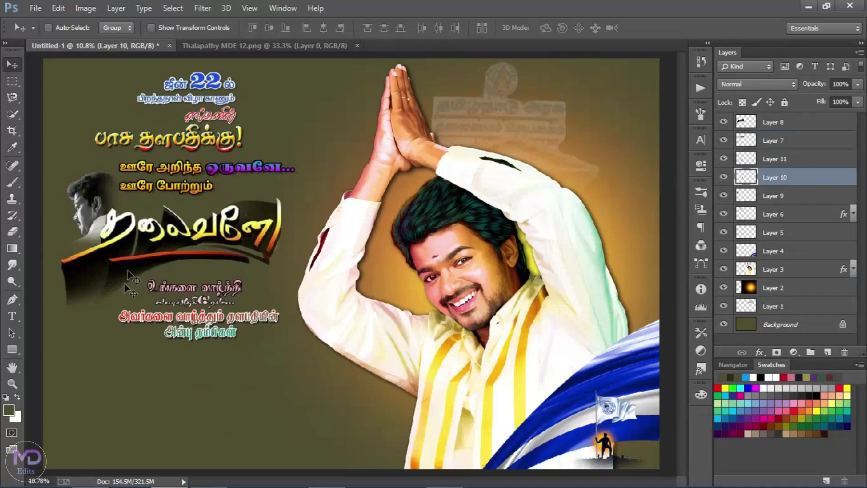
{"action": "left_click_drag", "start_coordinate": [198, 287], "coordinate": [198, 285]}
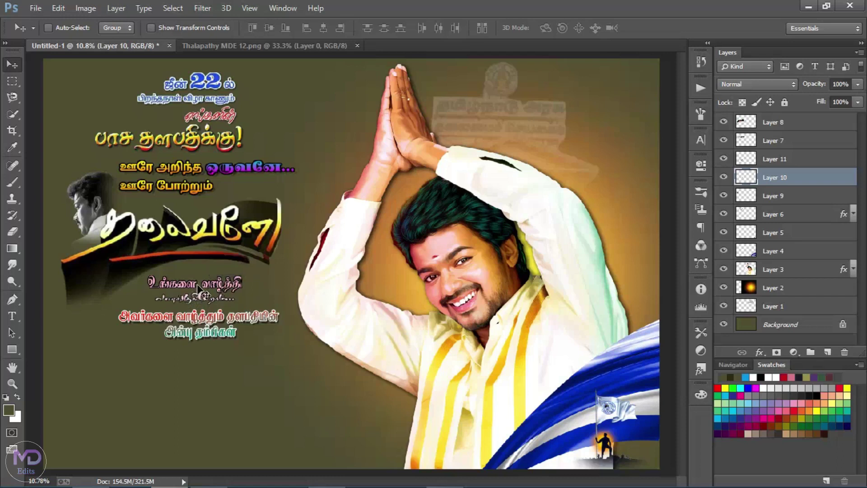
{"action": "left_click", "coordinate": [357, 46]}
{"action": "left_click", "coordinate": [802, 123]}
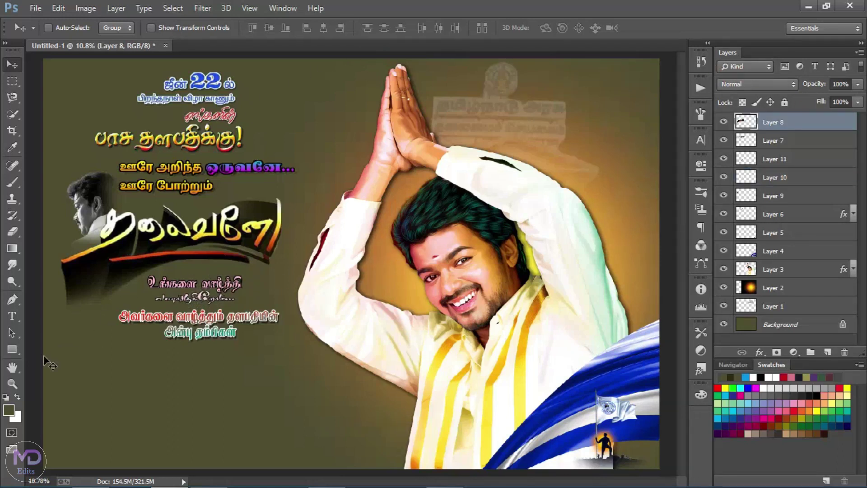
{"action": "left_click", "coordinate": [12, 349]}
- Draw a fixed-size 4500 × 300 px rectangle at lower left filled dark olive
{"action": "left_click", "coordinate": [439, 28]}
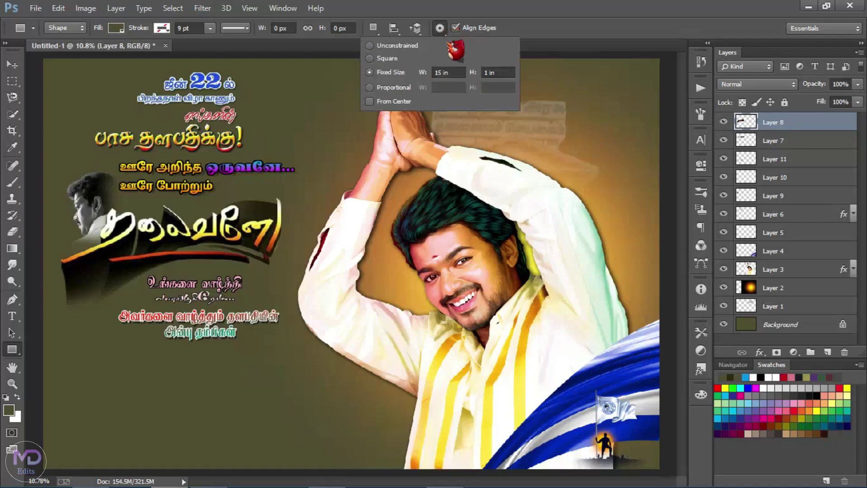
{"action": "left_click_drag", "start_coordinate": [509, 76], "coordinate": [465, 76]}
{"action": "left_click", "coordinate": [442, 32]}
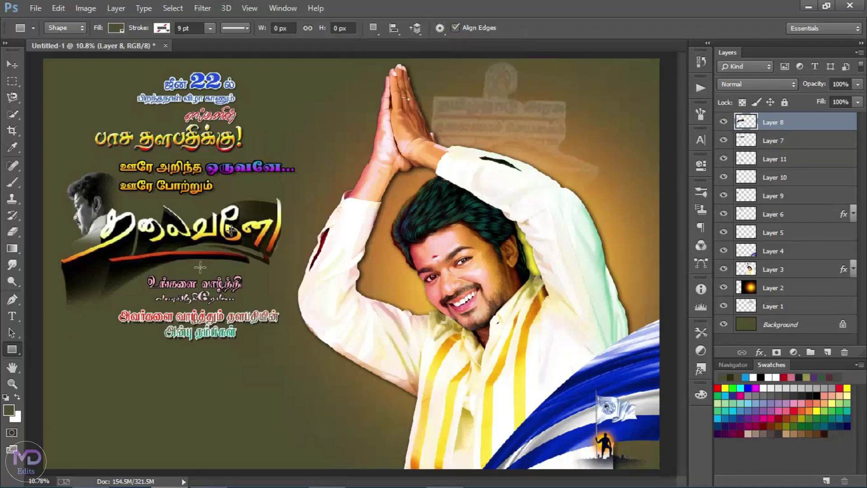
{"action": "left_click", "coordinate": [13, 411]}
{"action": "left_click", "coordinate": [848, 136]}
{"action": "left_click_drag", "start_coordinate": [44, 397], "coordinate": [45, 397]}
{"action": "left_click", "coordinate": [119, 30]}
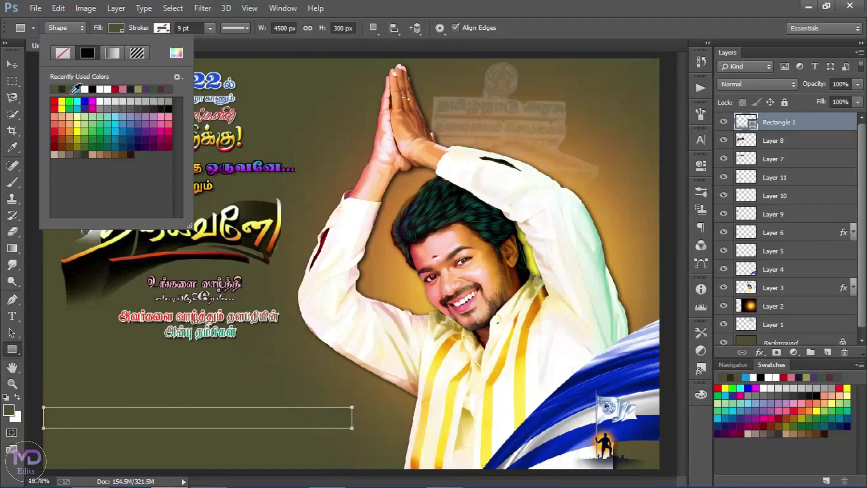
{"action": "left_click", "coordinate": [64, 90]}
{"action": "left_click", "coordinate": [131, 29]}
{"action": "double_click", "coordinate": [829, 128]}
- Move the olive bar into place along the poster's lower left
{"action": "key", "text": "v"}
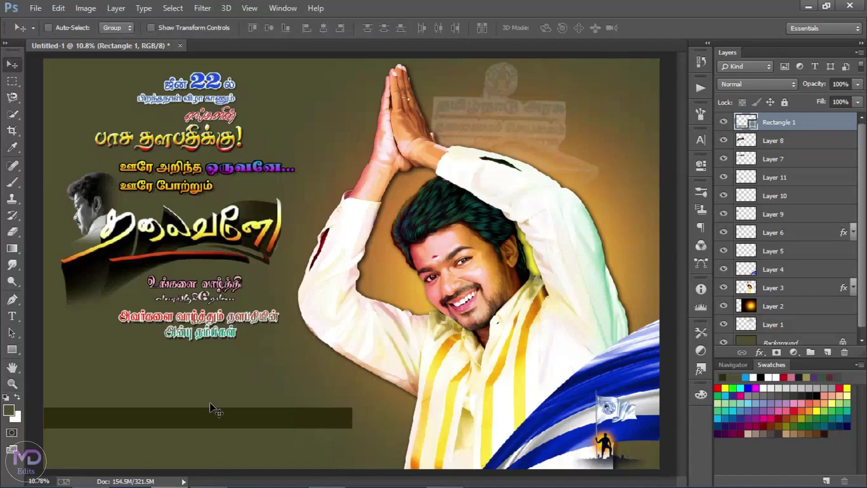
{"action": "left_click_drag", "start_coordinate": [210, 416], "coordinate": [208, 416]}
{"action": "right_click", "coordinate": [12, 349]}
{"action": "left_click", "coordinate": [59, 359]}
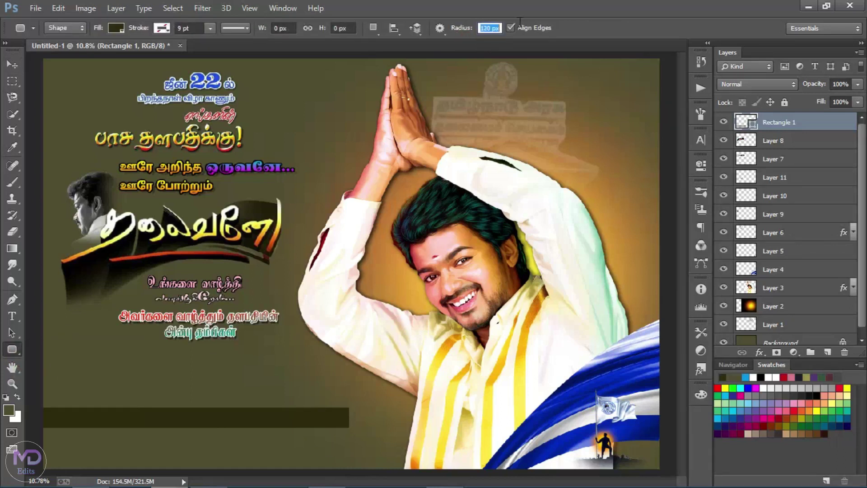
- Draw an 840 × 1080 px white rounded rectangle frame at the bottom left
{"action": "left_click", "coordinate": [445, 30]}
{"action": "left_click_drag", "start_coordinate": [513, 72], "coordinate": [468, 70]}
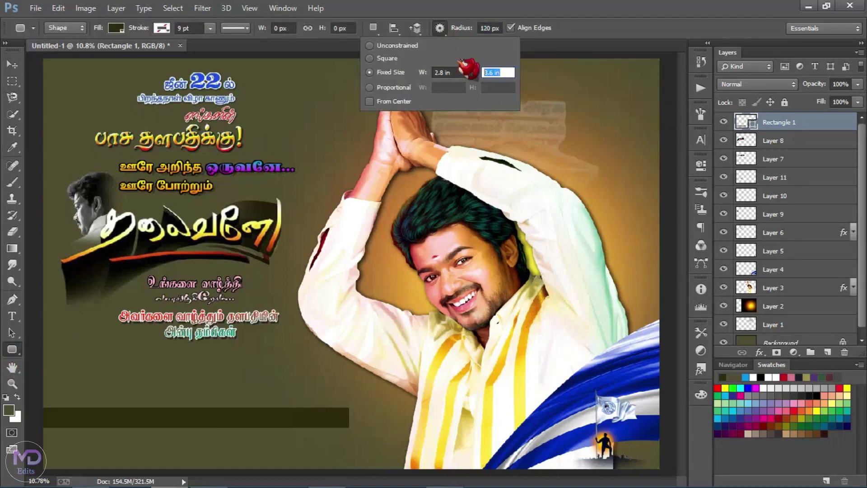
{"action": "left_click", "coordinate": [445, 31]}
{"action": "left_click_drag", "start_coordinate": [55, 378], "coordinate": [62, 377]}
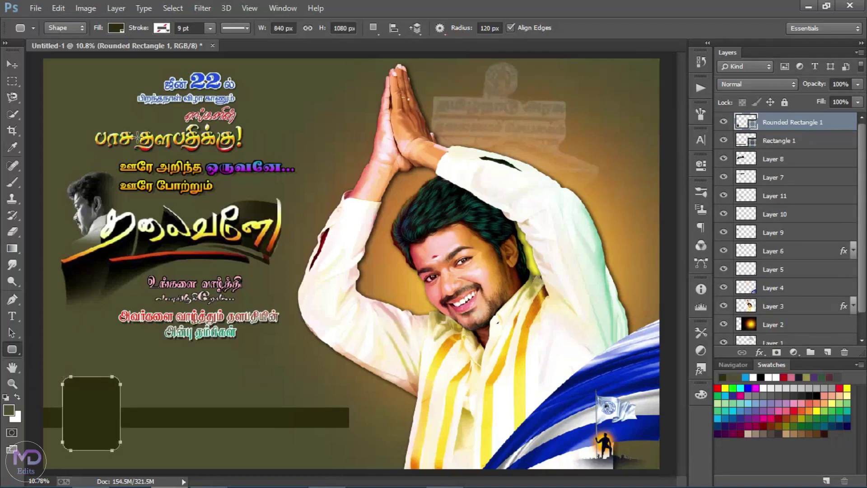
{"action": "left_click", "coordinate": [115, 28]}
{"action": "left_click", "coordinate": [101, 88]}
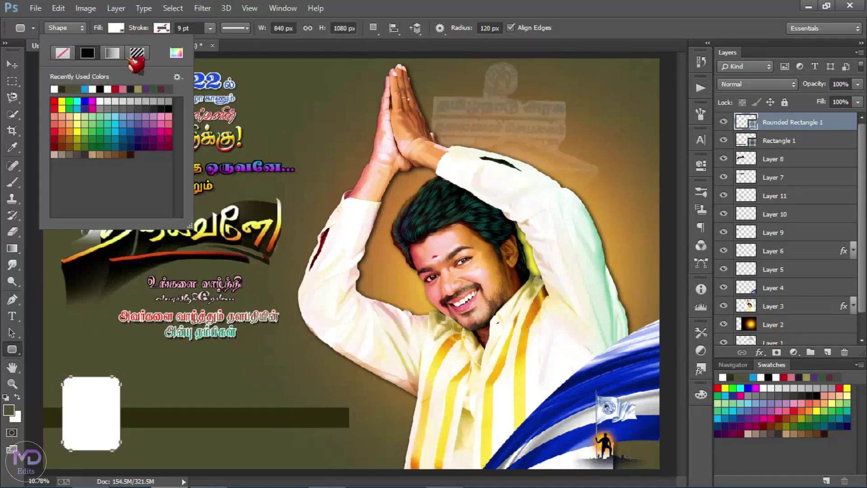
{"action": "left_click", "coordinate": [132, 35]}
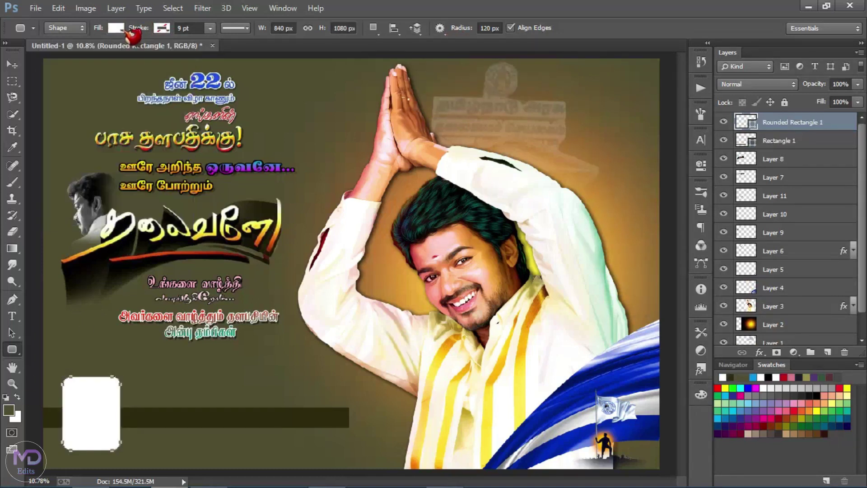
- Rename the rounded rectangle layer to '1' and open its Blending Options
{"action": "double_click", "coordinate": [802, 124]}
{"action": "type", "text": "1"}
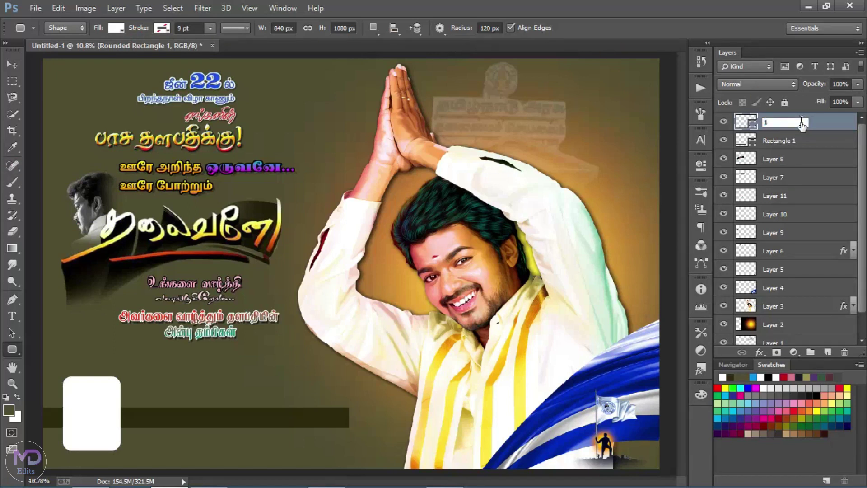
{"action": "key", "text": "Return"}
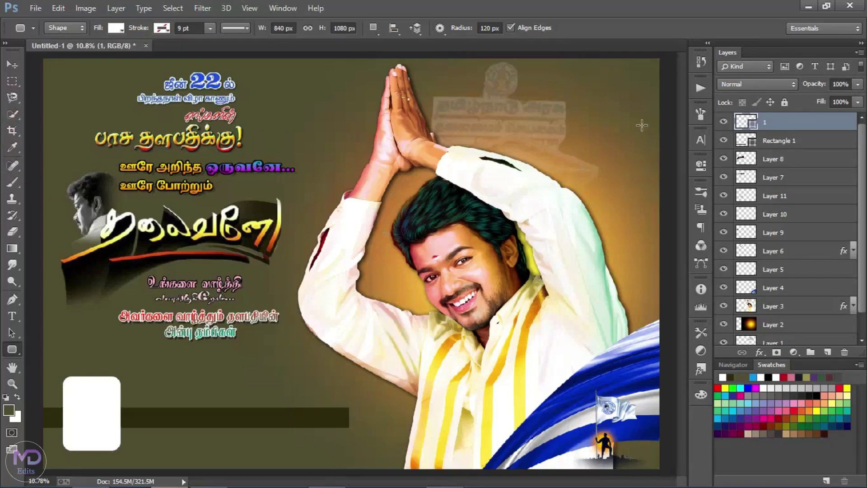
{"action": "right_click", "coordinate": [850, 136]}
{"action": "left_click", "coordinate": [601, 93]}
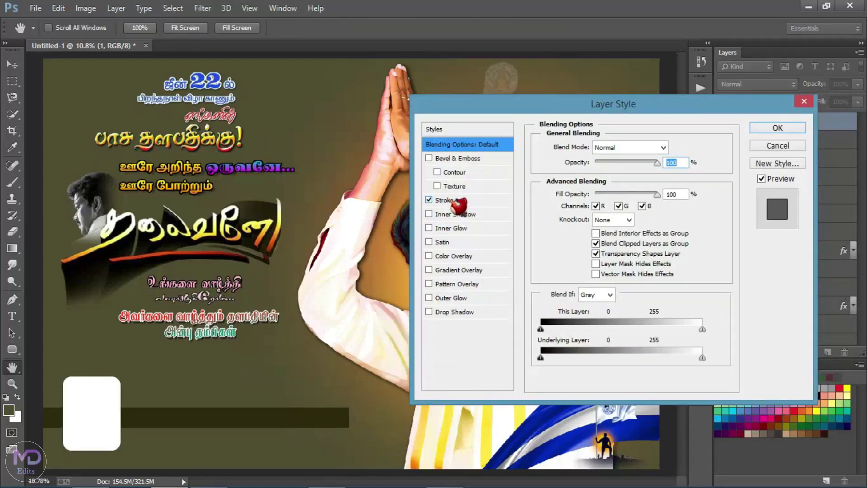
- Turn on a white (#ffffff) stroke for the rounded frame
{"action": "left_click", "coordinate": [444, 199]}
{"action": "left_click", "coordinate": [570, 233]}
{"action": "type", "text": "ffffff"}
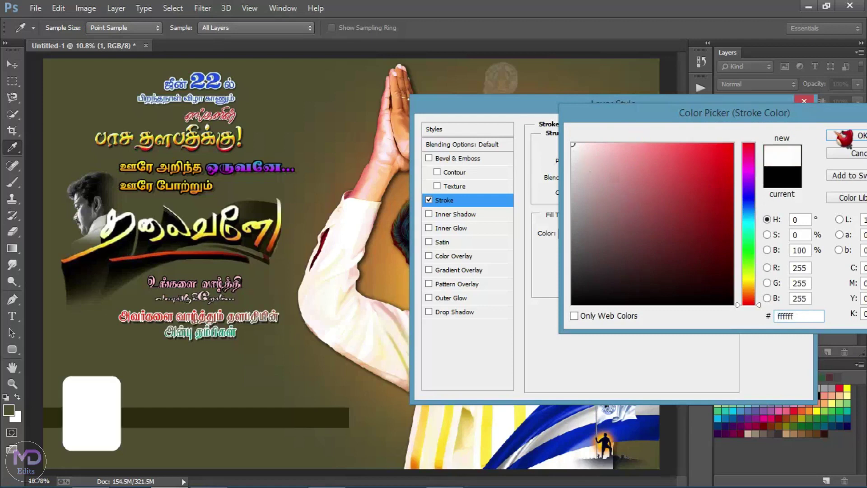
{"action": "left_click", "coordinate": [839, 142]}
- Add an olive-to-white gradient overlay, sampling the olive from the poster background
{"action": "left_click", "coordinate": [457, 270]}
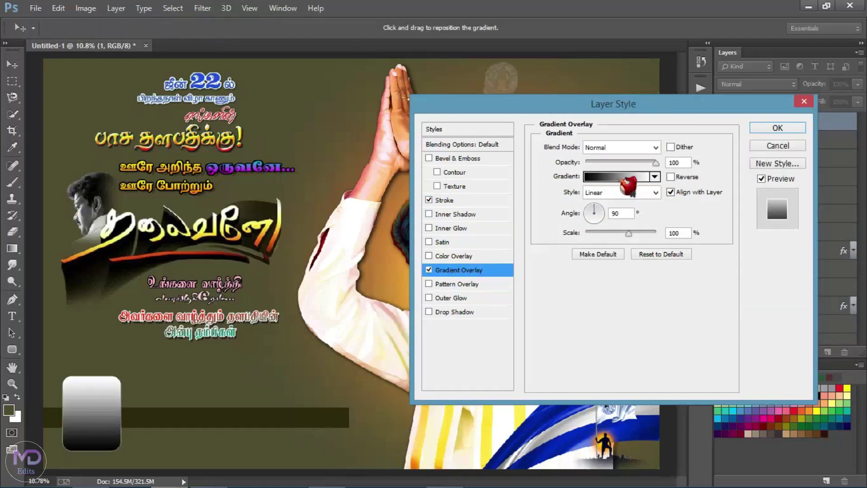
{"action": "left_click", "coordinate": [623, 179]}
{"action": "left_click", "coordinate": [546, 235]}
{"action": "left_click", "coordinate": [604, 286]}
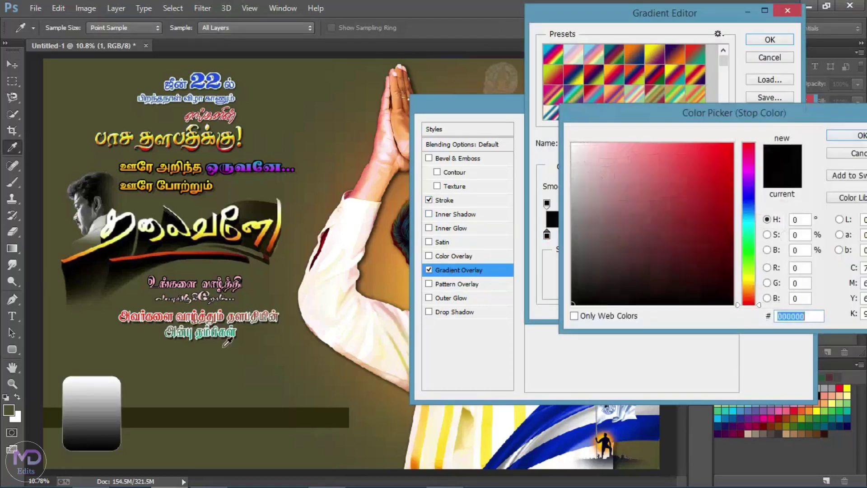
{"action": "left_click", "coordinate": [220, 352]}
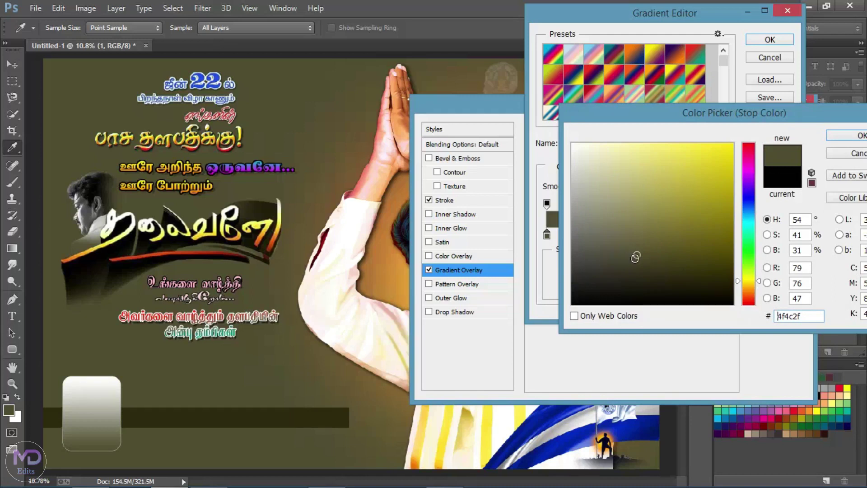
{"action": "left_click", "coordinate": [846, 136]}
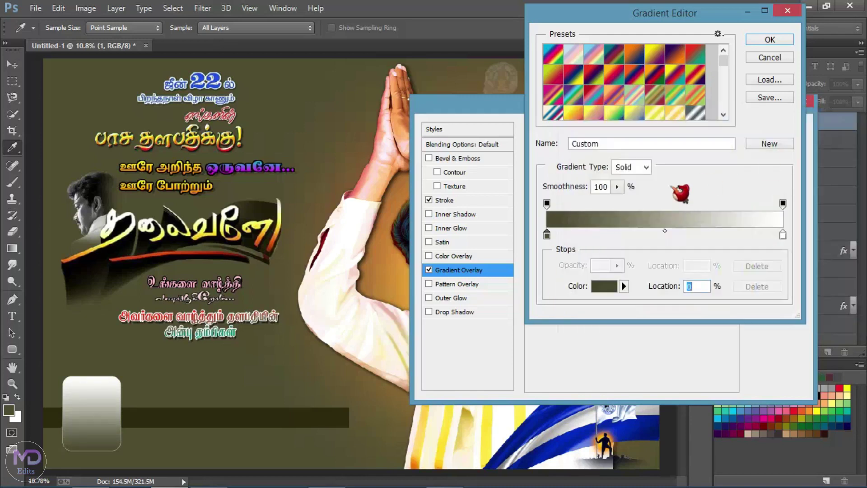
{"action": "left_click", "coordinate": [785, 41]}
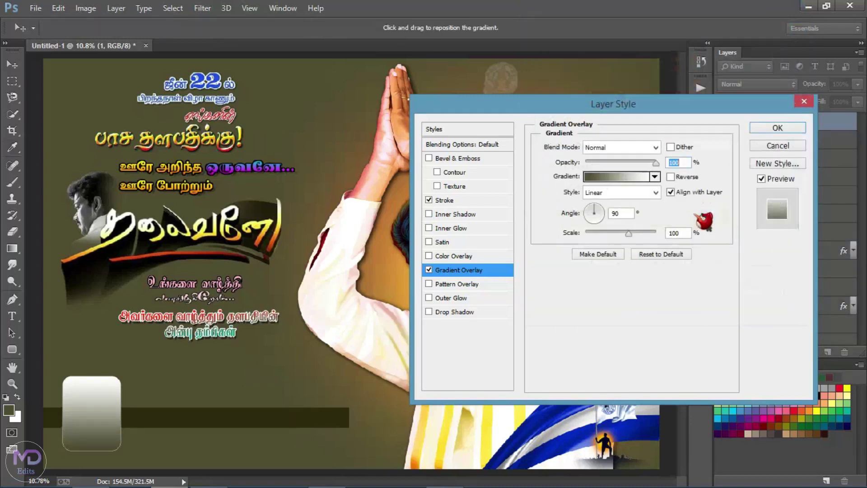
- Set the frame's stroke size to 40 px
{"action": "left_click", "coordinate": [452, 202]}
{"action": "type", "text": "60"}
{"action": "key", "text": "BackSpace"}
{"action": "key", "text": "BackSpace"}
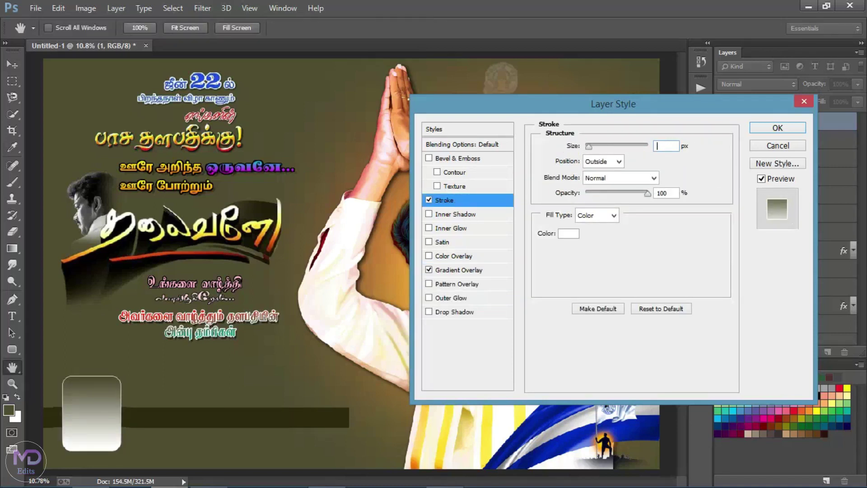
{"action": "type", "text": "40"}
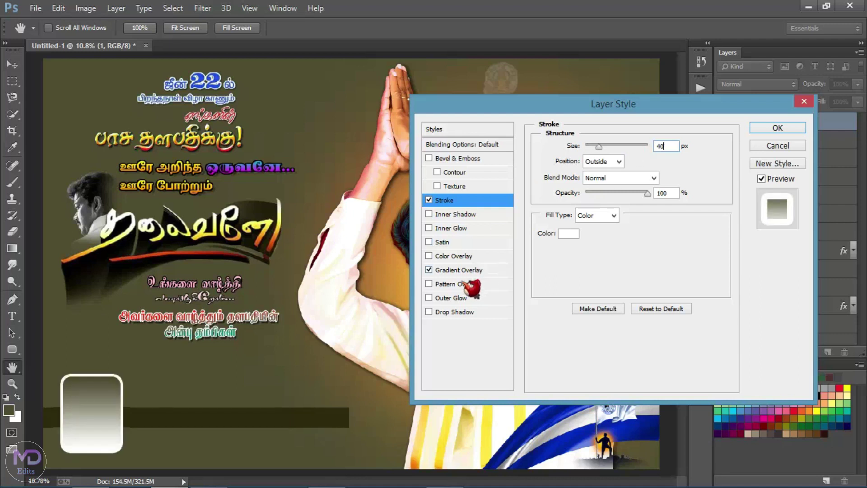
- Add a drop shadow with angle 133, distance 70, spread 13, size 65, and apply the styles
{"action": "left_click", "coordinate": [445, 313]}
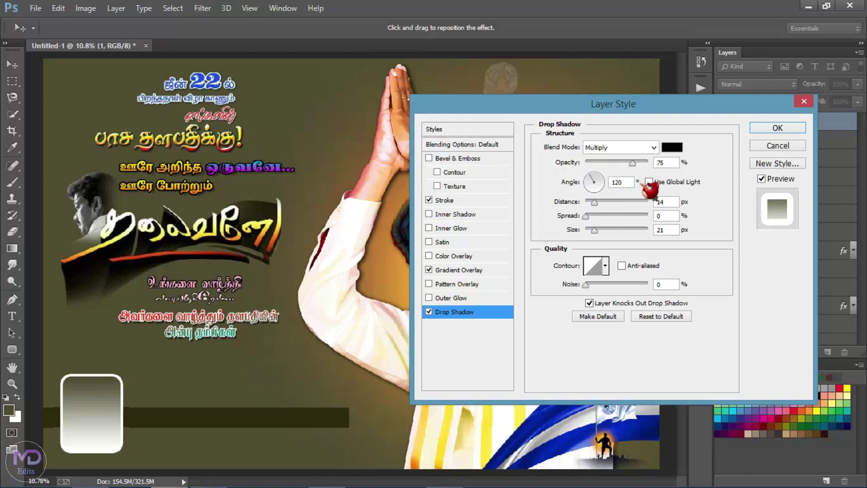
{"action": "type", "text": "133"}
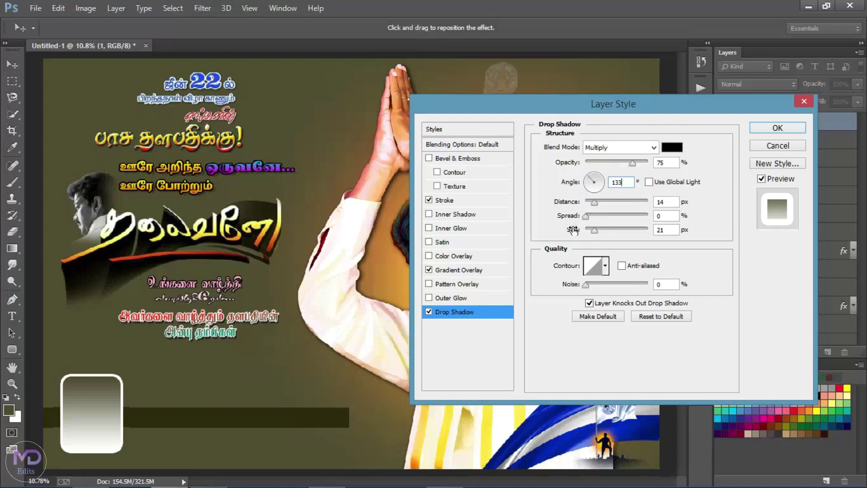
{"action": "type", "text": "70"}
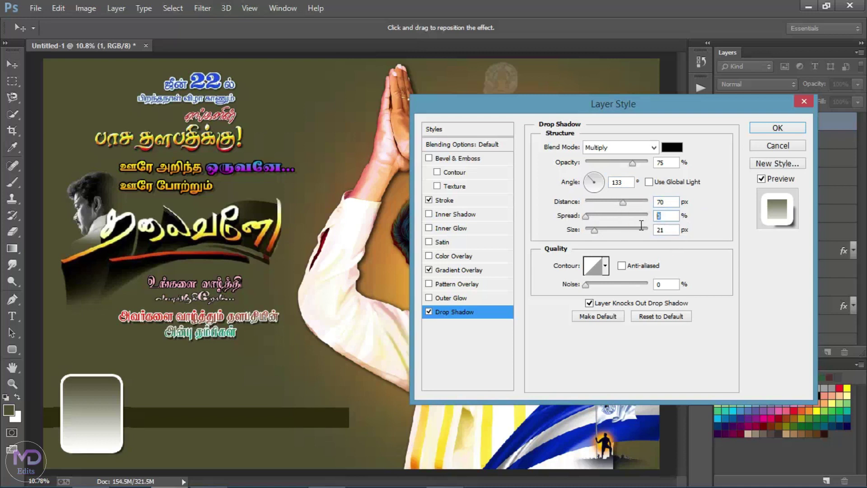
{"action": "type", "text": "13"}
{"action": "key", "text": "Tab"}
{"action": "type", "text": "6"}
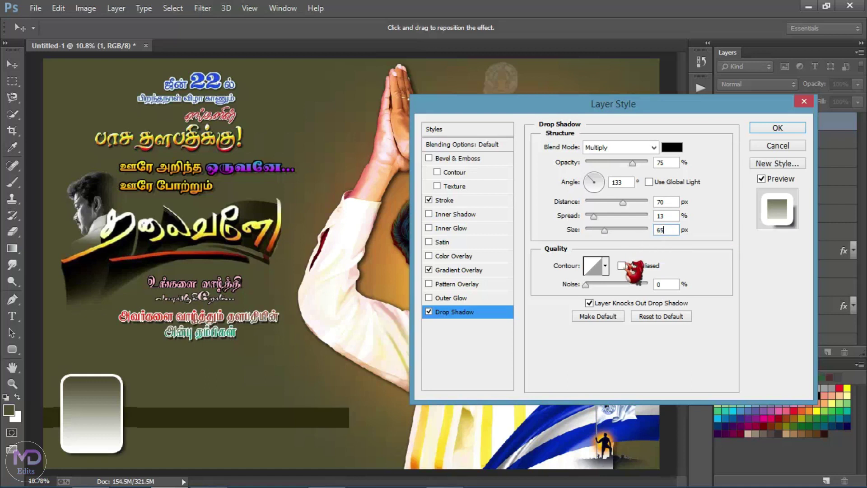
{"action": "left_click", "coordinate": [766, 128]}
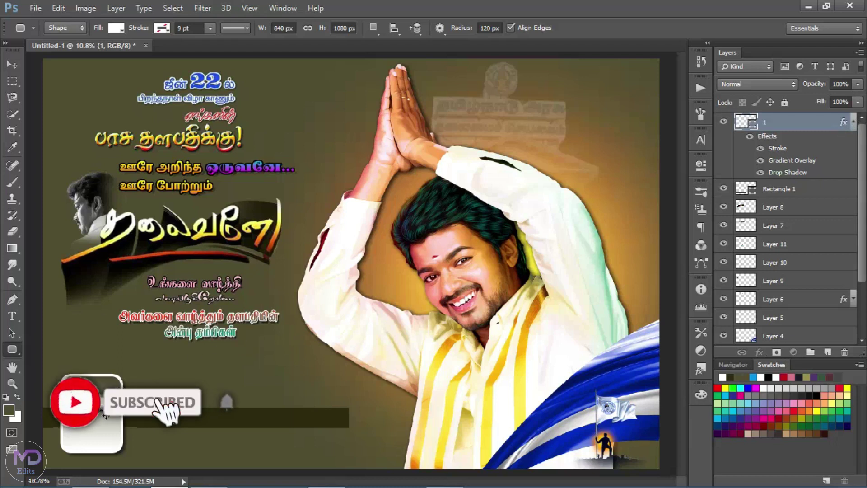
- Copy the frame into four along the bottom band, space them evenly, and group them as Group 1
{"action": "key", "text": "v"}
{"action": "left_click_drag", "start_coordinate": [105, 416], "coordinate": [296, 403]}
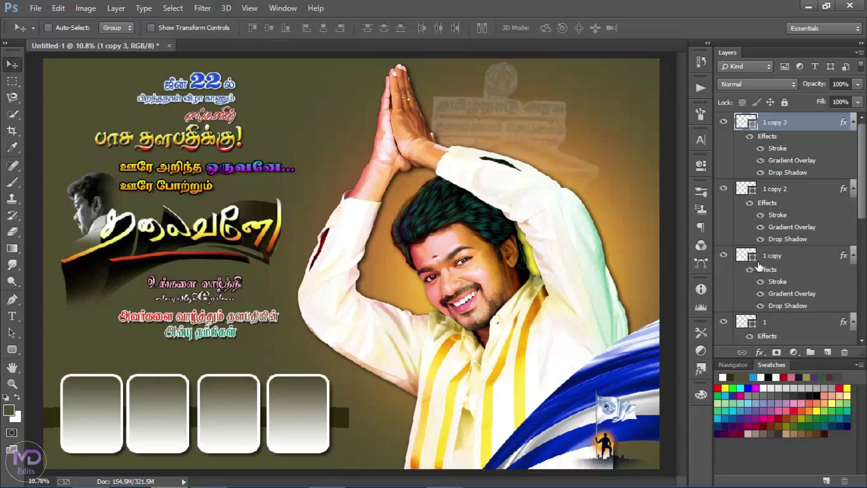
{"action": "scroll", "coordinate": [844, 181], "scroll_direction": "down", "scroll_amount": 2}
{"action": "left_click", "coordinate": [844, 257], "text": "shift"}
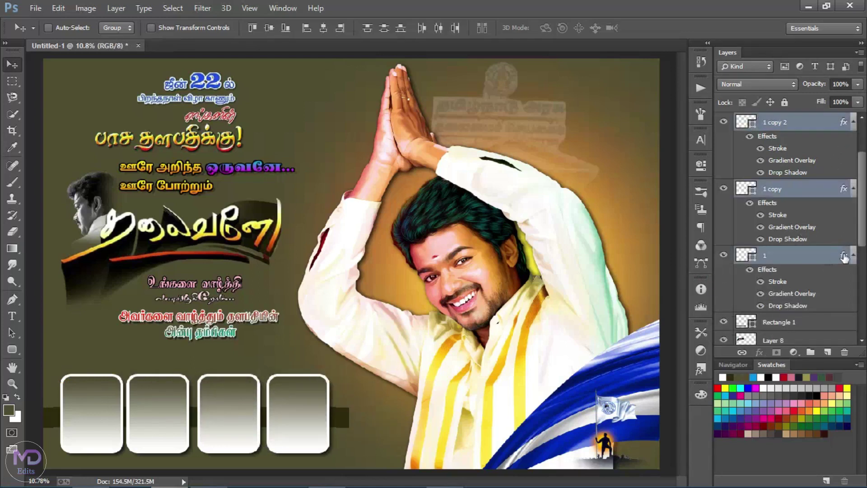
{"action": "left_click", "coordinate": [851, 256], "text": "alt"}
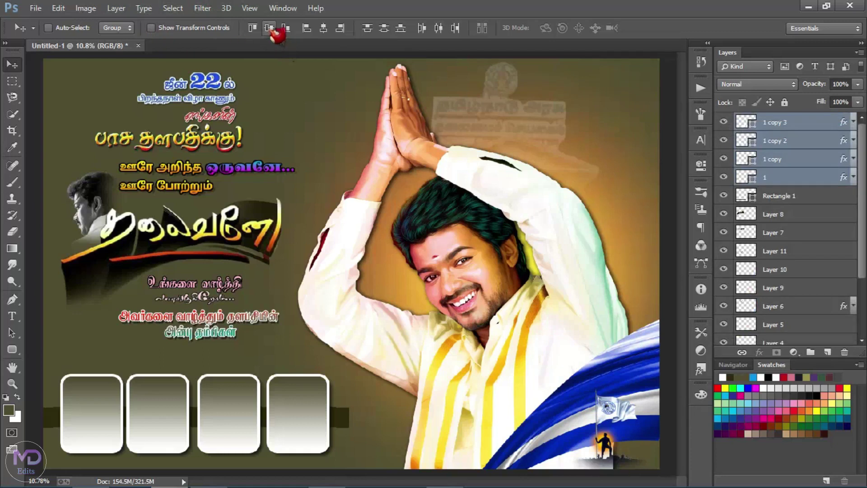
{"action": "left_click", "coordinate": [439, 29]}
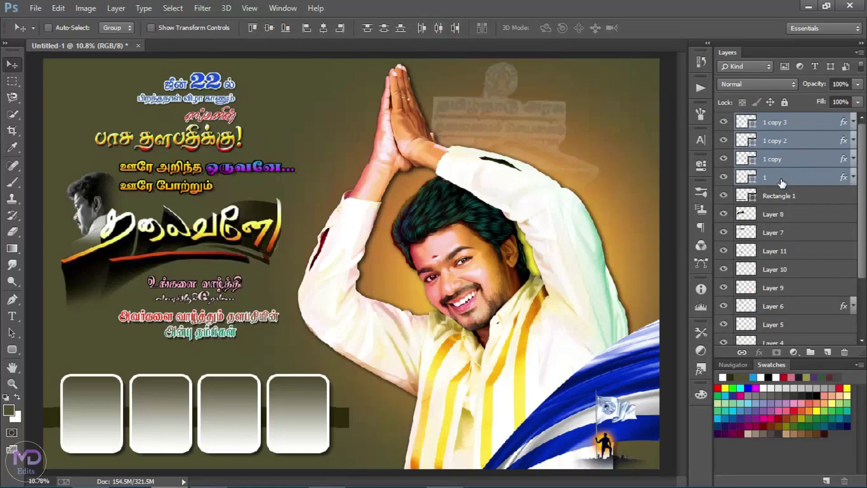
{"action": "key", "text": "ctrl+g"}
- Center Group 1 vertically on the Rectangle 1 band
{"action": "left_click", "coordinate": [808, 138], "text": "ctrl"}
{"action": "left_click", "coordinate": [270, 28]}
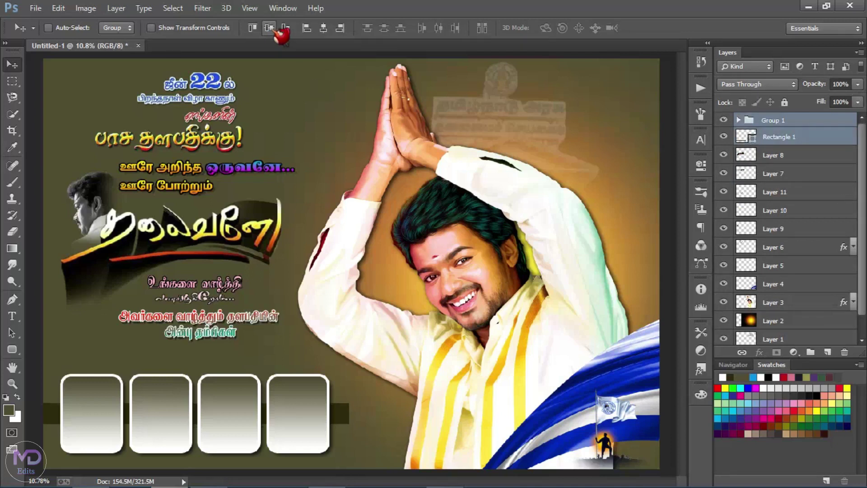
{"action": "left_click", "coordinate": [828, 122]}
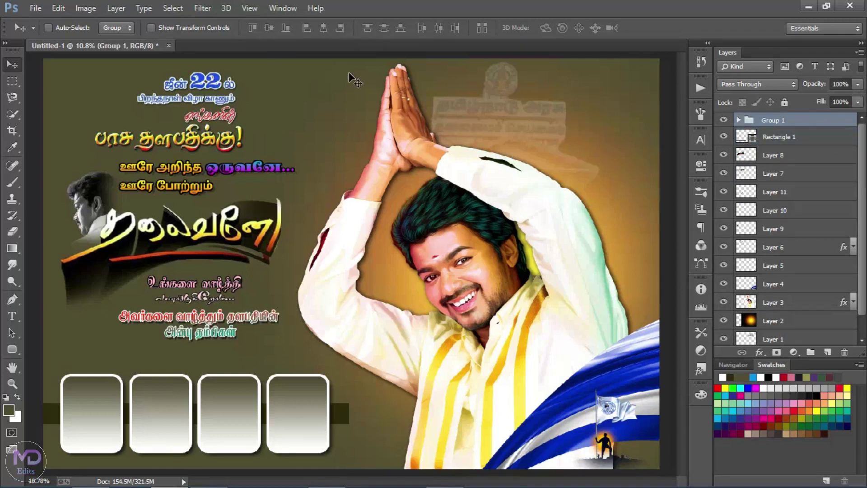
{"action": "left_click", "coordinate": [12, 349]}
- Place a fixed-size 1110 px ellipse at the poster's top right and fill it white
{"action": "left_click", "coordinate": [54, 371]}
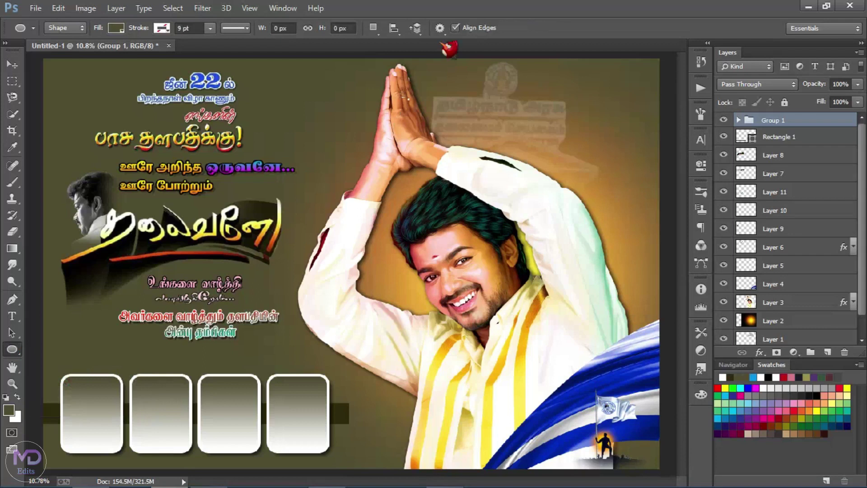
{"action": "left_click", "coordinate": [440, 28]}
{"action": "left_click_drag", "start_coordinate": [505, 76], "coordinate": [466, 71]}
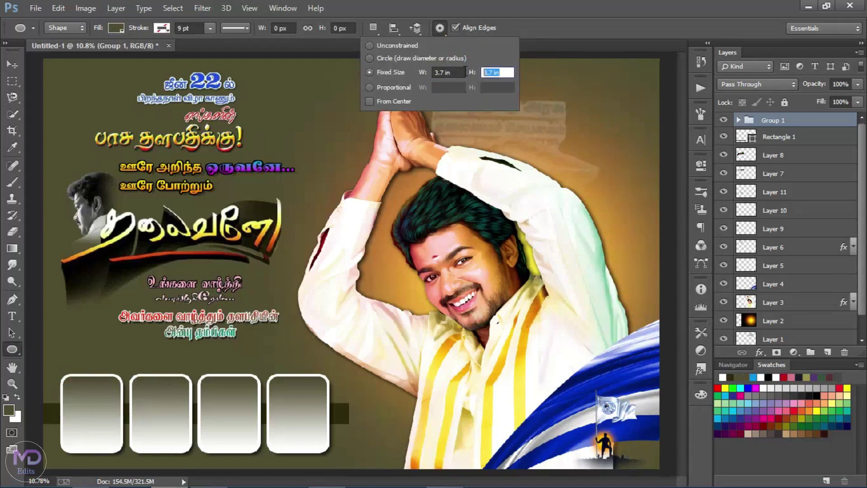
{"action": "left_click", "coordinate": [445, 28]}
{"action": "left_click_drag", "start_coordinate": [577, 84], "coordinate": [566, 79]}
{"action": "left_click", "coordinate": [565, 80]}
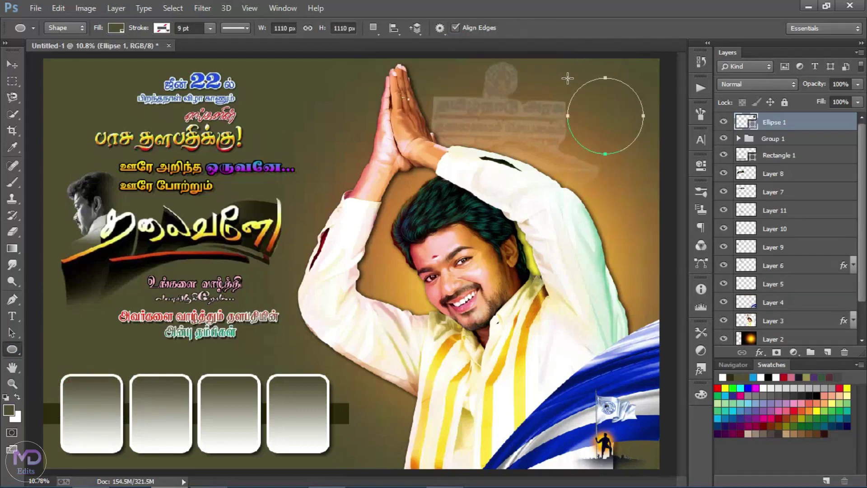
{"action": "left_click", "coordinate": [116, 28]}
{"action": "left_click", "coordinate": [95, 89]}
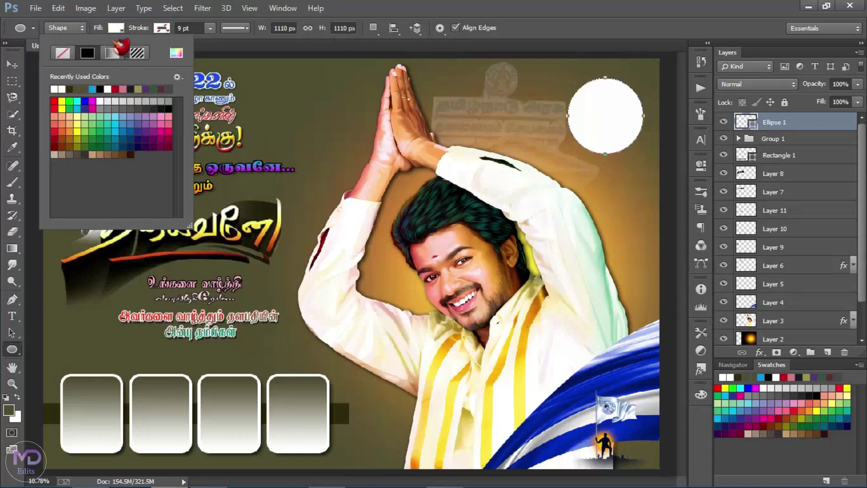
{"action": "key", "text": "Return"}
- Give the Ellipse 1 layer a 50 px white (#ffffff) stroke
{"action": "right_click", "coordinate": [846, 120]}
{"action": "left_click", "coordinate": [660, 94]}
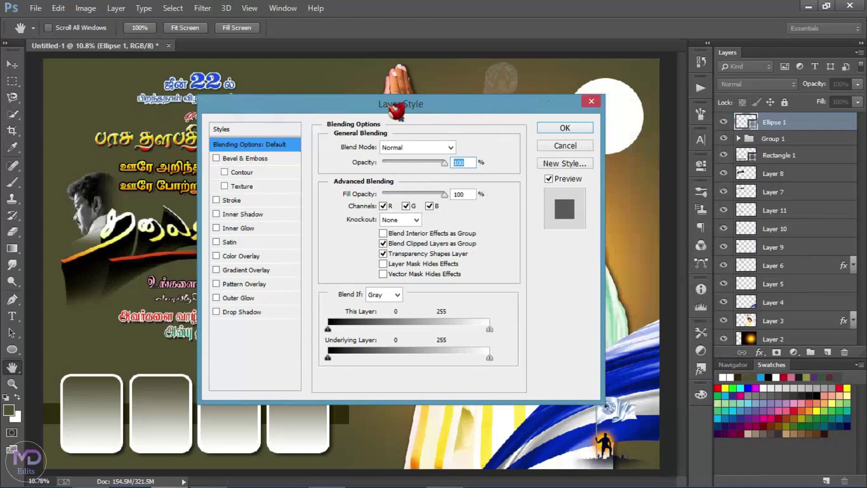
{"action": "left_click_drag", "start_coordinate": [397, 110], "coordinate": [270, 109]}
{"action": "left_click", "coordinate": [90, 200]}
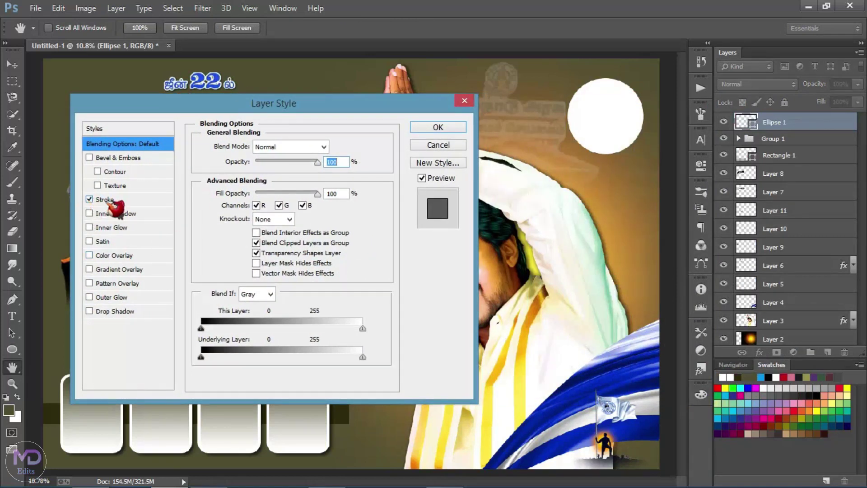
{"action": "left_click", "coordinate": [108, 200]}
{"action": "type", "text": "5"}
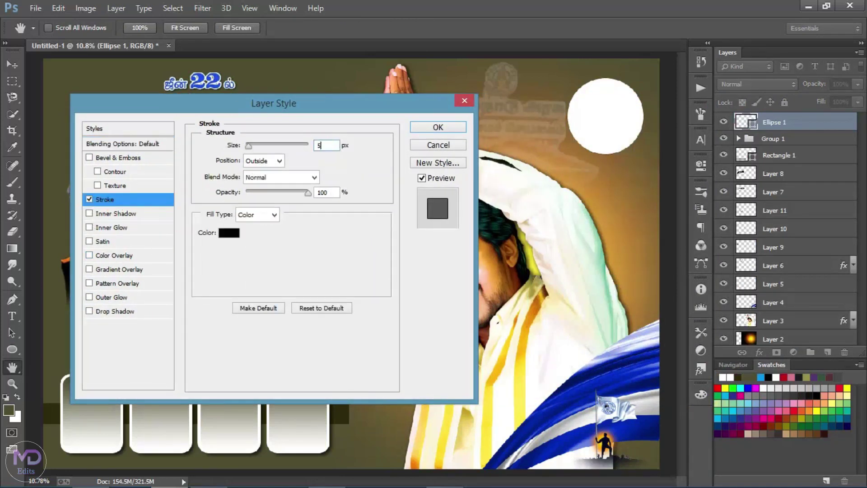
{"action": "type", "text": "0"}
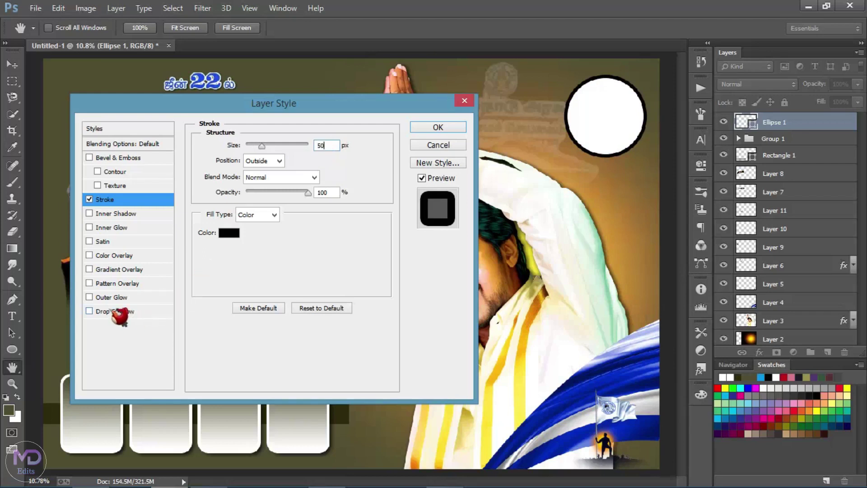
{"action": "left_click", "coordinate": [229, 232]}
{"action": "type", "text": "ffffff"}
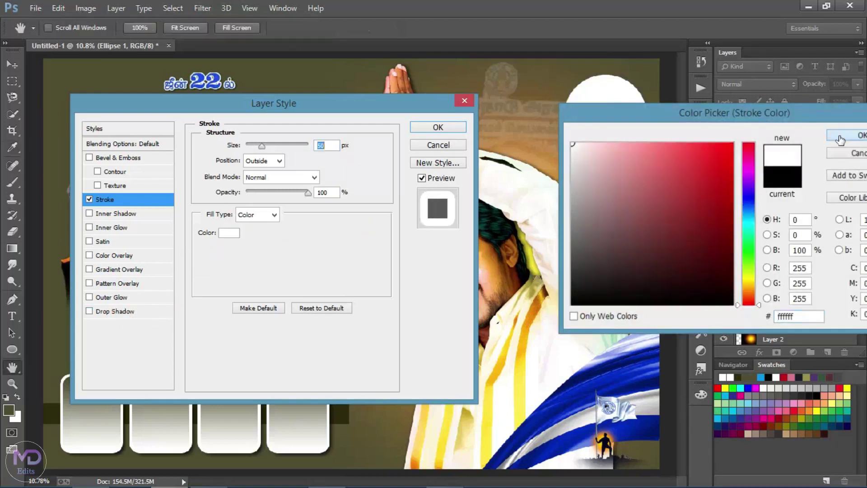
{"action": "left_click", "coordinate": [849, 136]}
- Add a drop shadow with spread 20 and size 100 to the circle and apply
{"action": "left_click", "coordinate": [119, 311]}
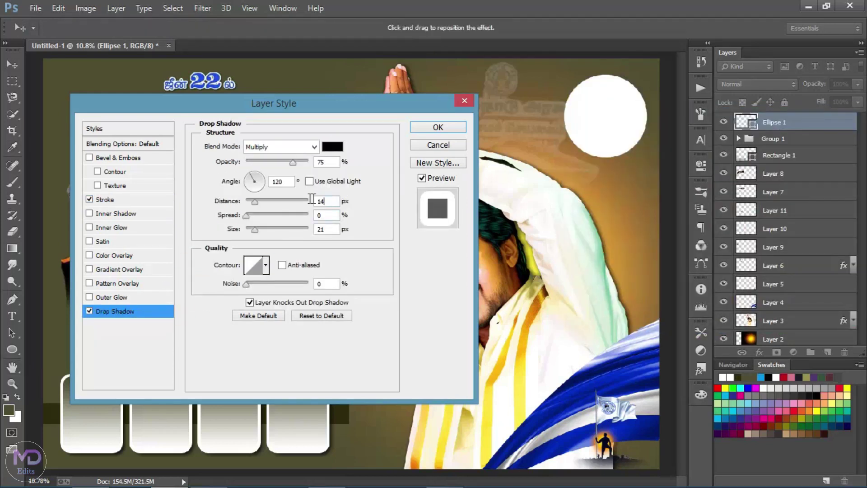
{"action": "type", "text": "20"}
{"action": "key", "text": "Tab"}
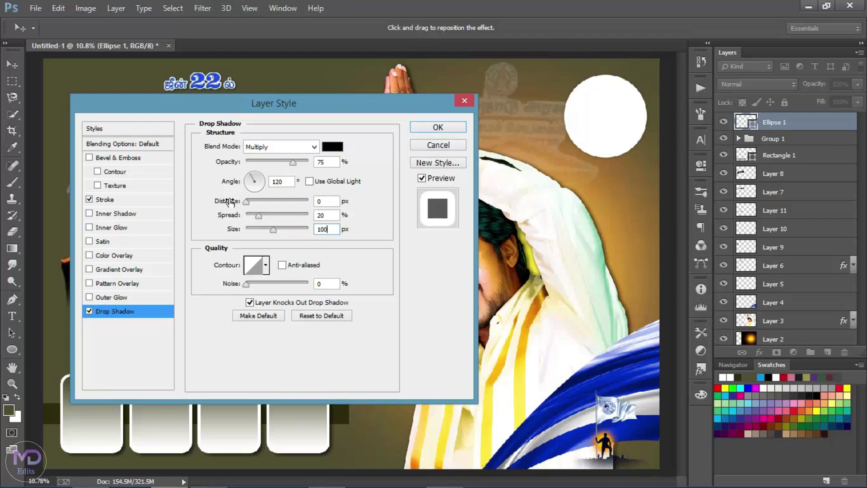
{"action": "left_click", "coordinate": [437, 127]}
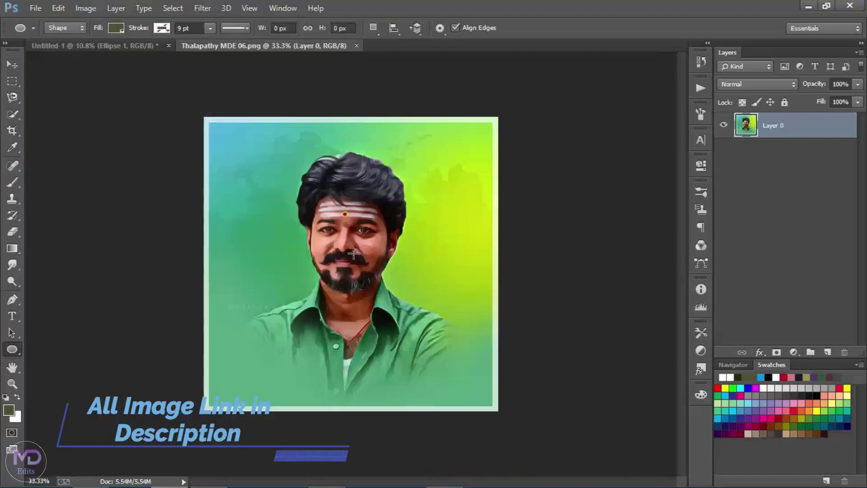
- Bring the Thalapathy MDE 06 portrait into the poster and clip it inside the circle
{"action": "key", "text": "v"}
{"action": "left_click_drag", "start_coordinate": [291, 190], "coordinate": [608, 105]}
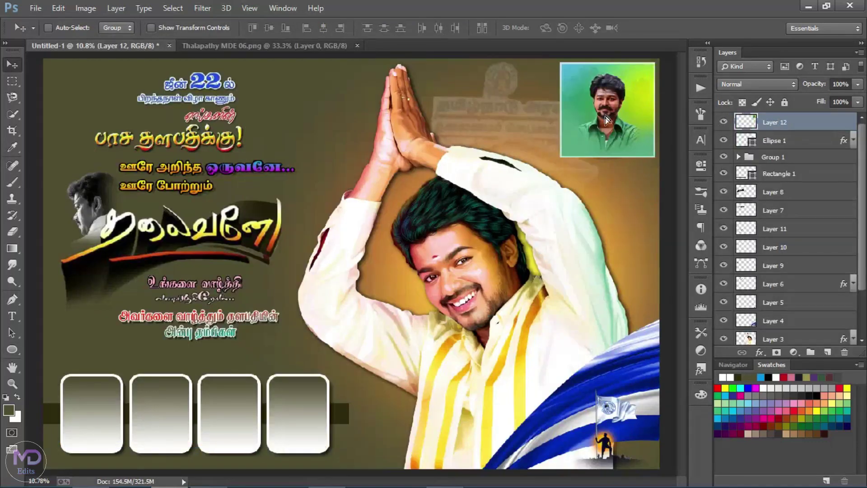
{"action": "right_click", "coordinate": [605, 117]}
{"action": "left_click", "coordinate": [630, 251]}
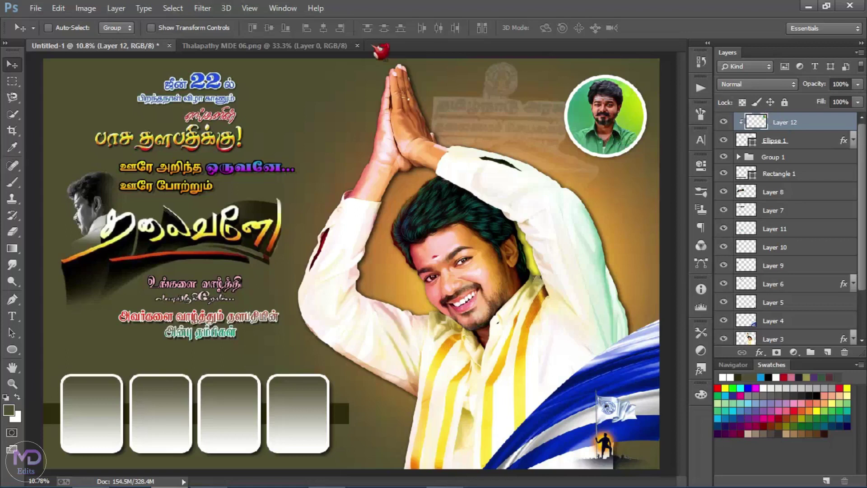
{"action": "left_click", "coordinate": [356, 46]}
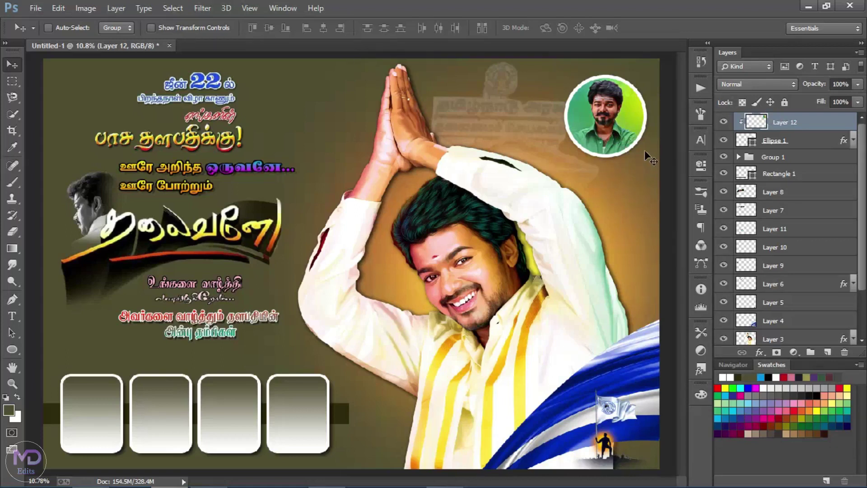
- Move the circle and clipped portrait slightly higher
{"action": "left_click", "coordinate": [817, 143], "text": "ctrl"}
{"action": "left_click_drag", "start_coordinate": [604, 126], "coordinate": [604, 121]}
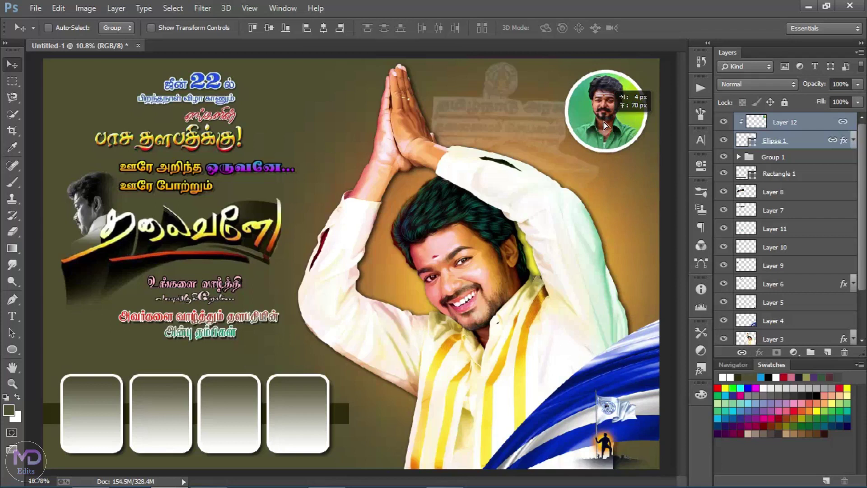
{"action": "left_click", "coordinate": [813, 125]}
- Create a new Layer 13 above Layer 2 for painting
{"action": "key", "text": "b"}
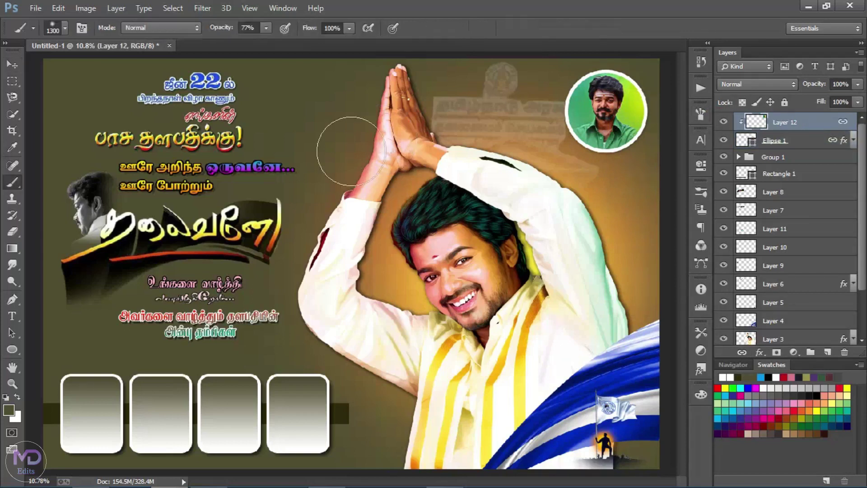
{"action": "scroll", "coordinate": [809, 259], "scroll_direction": "down", "scroll_amount": 2}
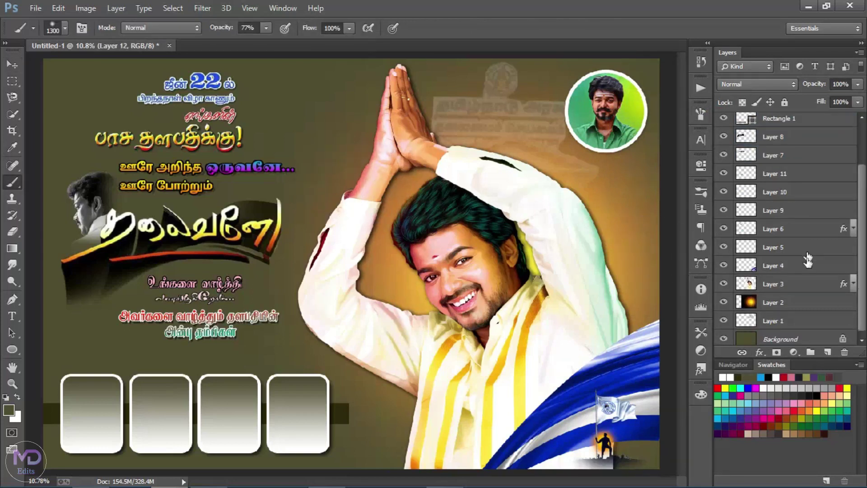
{"action": "left_click", "coordinate": [813, 303]}
{"action": "key", "text": "ctrl+shift+n"}
{"action": "key", "text": "Return"}
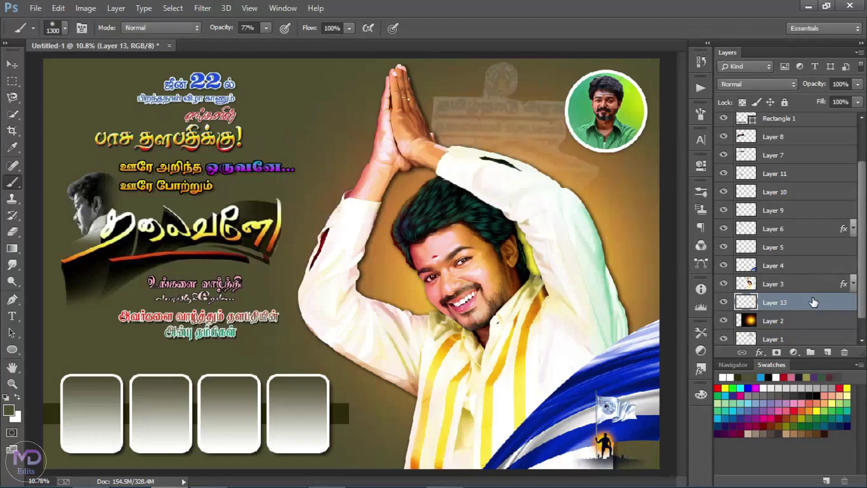
- Paint a soft light-blue glow along the top and right edges, lower its opacity, and duplicate it
{"action": "left_click", "coordinate": [763, 377]}
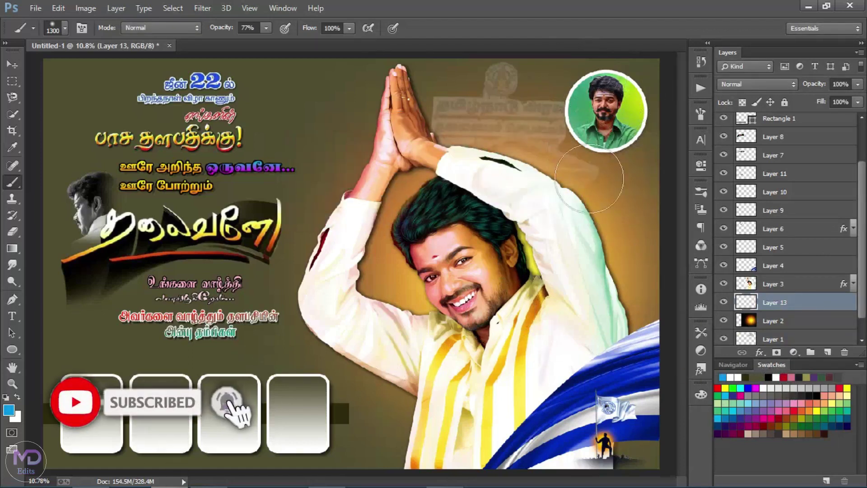
{"action": "left_click", "coordinate": [672, 295]}
{"action": "mouse_move", "coordinate": [665, 277]}
{"action": "left_mouse_down"}
{"action": "mouse_move", "coordinate": [635, 56]}
{"action": "mouse_move", "coordinate": [592, 43]}
{"action": "mouse_move", "coordinate": [419, 51]}
{"action": "mouse_move", "coordinate": [416, 61]}
{"action": "mouse_move", "coordinate": [366, 28]}
{"action": "left_mouse_up"}
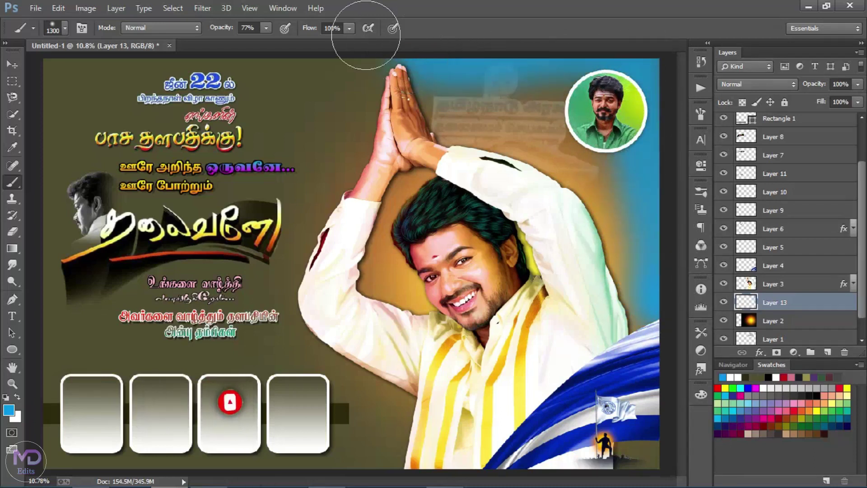
{"action": "mouse_move", "coordinate": [455, 68]}
{"action": "left_mouse_down"}
{"action": "mouse_move", "coordinate": [598, 103]}
{"action": "mouse_move", "coordinate": [633, 121]}
{"action": "mouse_move", "coordinate": [660, 153]}
{"action": "mouse_move", "coordinate": [604, 111]}
{"action": "mouse_move", "coordinate": [673, 256]}
{"action": "mouse_move", "coordinate": [684, 352]}
{"action": "left_mouse_up"}
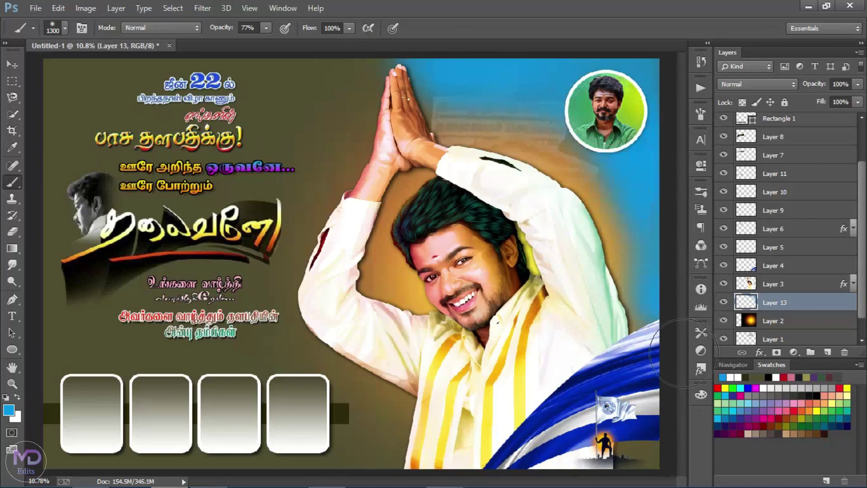
{"action": "mouse_move", "coordinate": [605, 124]}
{"action": "left_mouse_down"}
{"action": "mouse_move", "coordinate": [498, 74]}
{"action": "mouse_move", "coordinate": [514, 85]}
{"action": "left_mouse_up"}
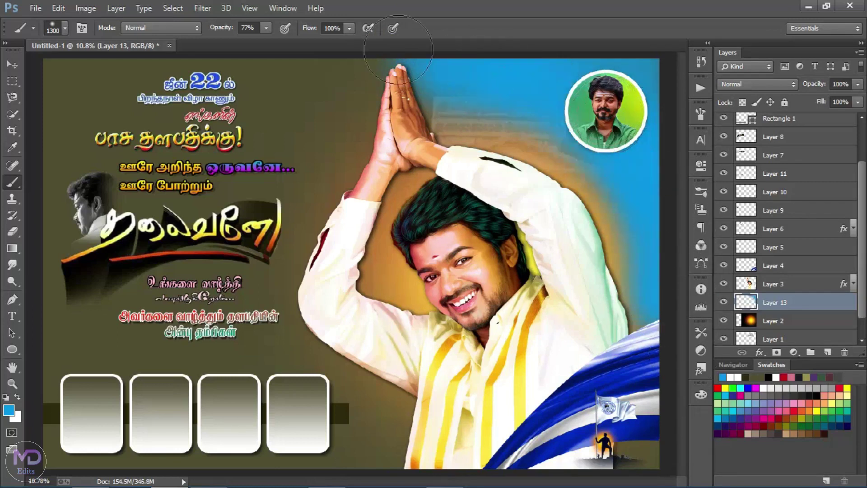
{"action": "left_click", "coordinate": [811, 83]}
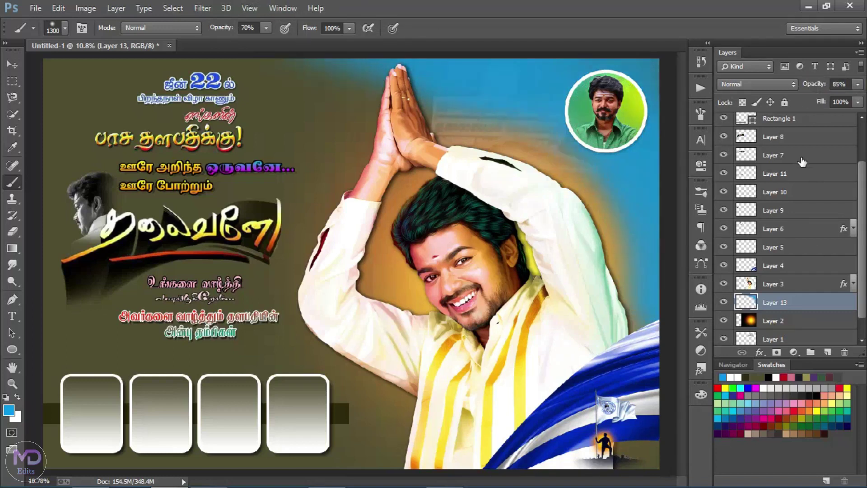
{"action": "key", "text": "v"}
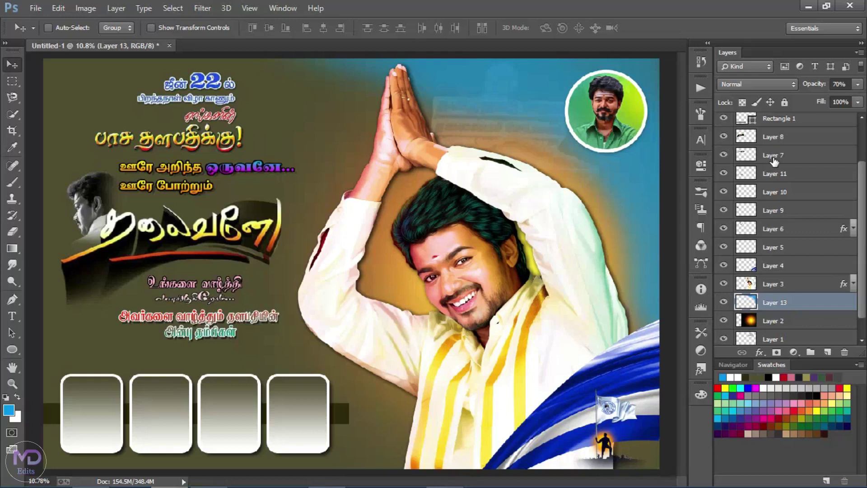
{"action": "key", "text": "ctrl+j"}
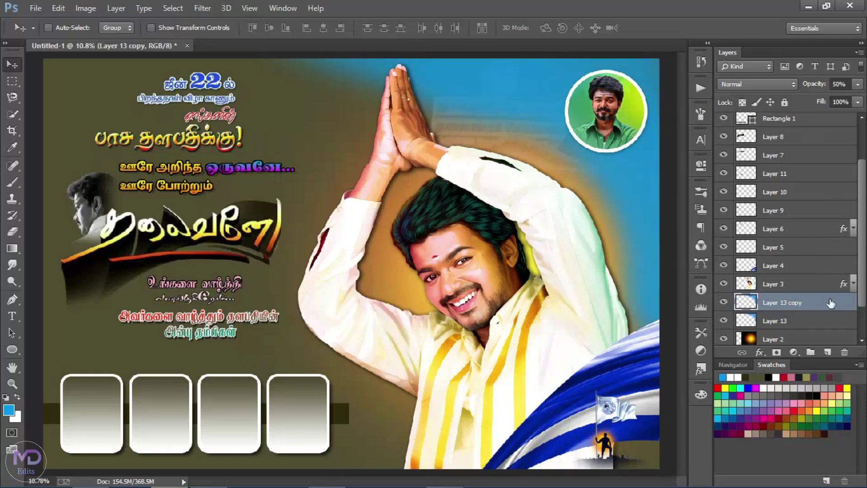
{"action": "left_click", "coordinate": [825, 321]}
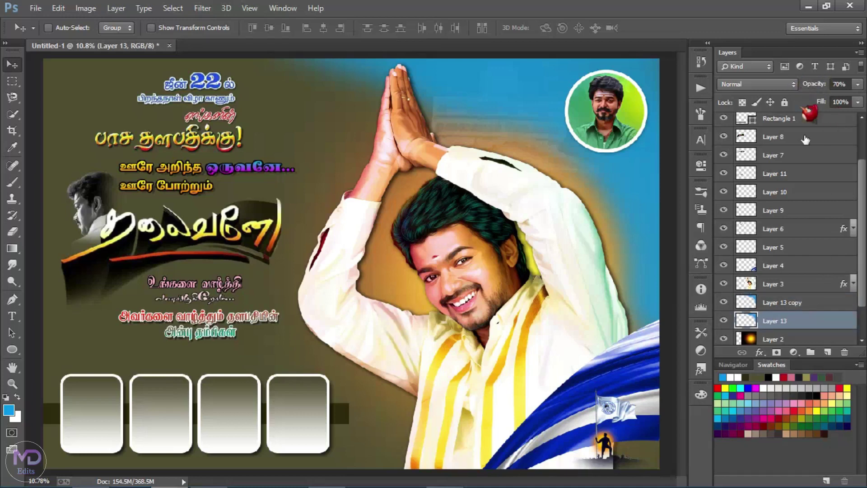
- Move Layer 1 above Layer 13 copy in the Layers panel
{"action": "left_click", "coordinate": [839, 306]}
{"action": "scroll", "coordinate": [831, 214], "scroll_direction": "up", "scroll_amount": 2}
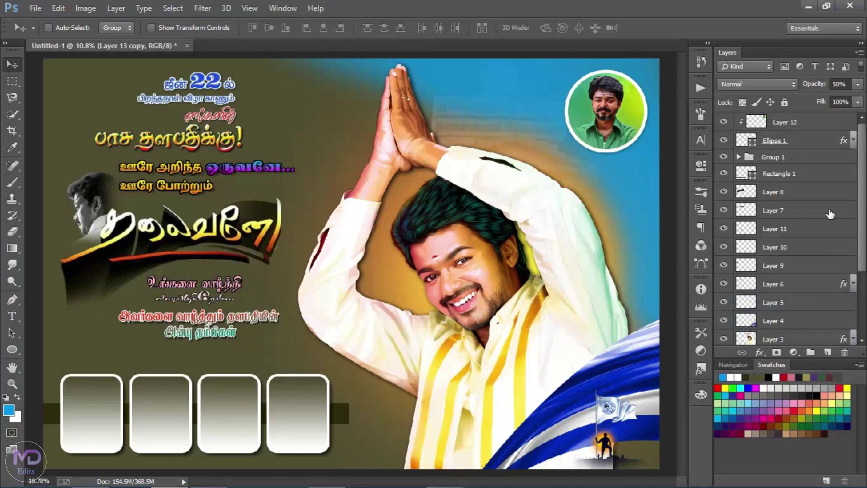
{"action": "scroll", "coordinate": [830, 214], "scroll_direction": "down", "scroll_amount": 4}
{"action": "left_click_drag", "start_coordinate": [798, 322], "coordinate": [795, 266]}
{"action": "scroll", "coordinate": [795, 265], "scroll_direction": "up", "scroll_amount": 3}
{"action": "left_click", "coordinate": [784, 122]}
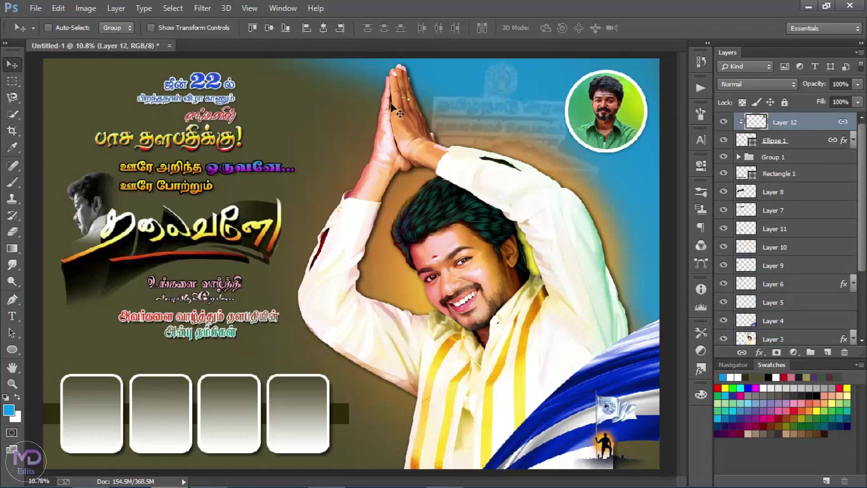
- Select Group 1 and Rectangle 1 and nudge the four photo frames slightly up
{"action": "right_click", "coordinate": [322, 415]}
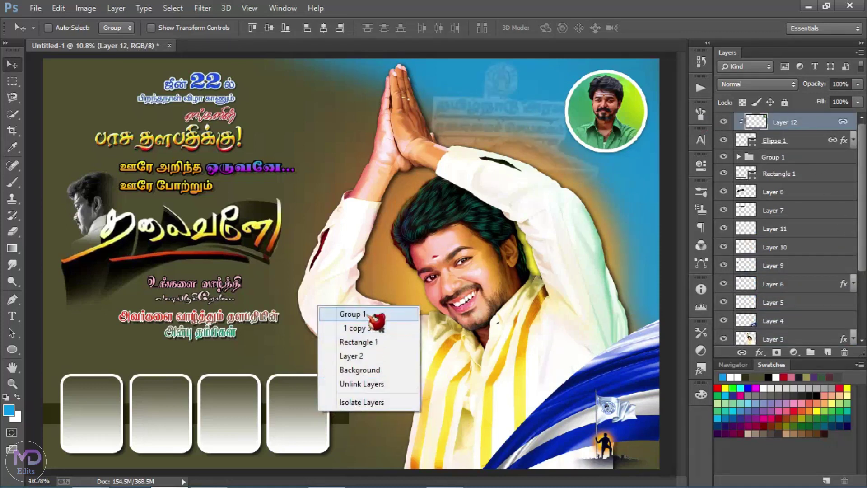
{"action": "left_click", "coordinate": [346, 312]}
{"action": "left_click", "coordinate": [817, 175], "text": "ctrl"}
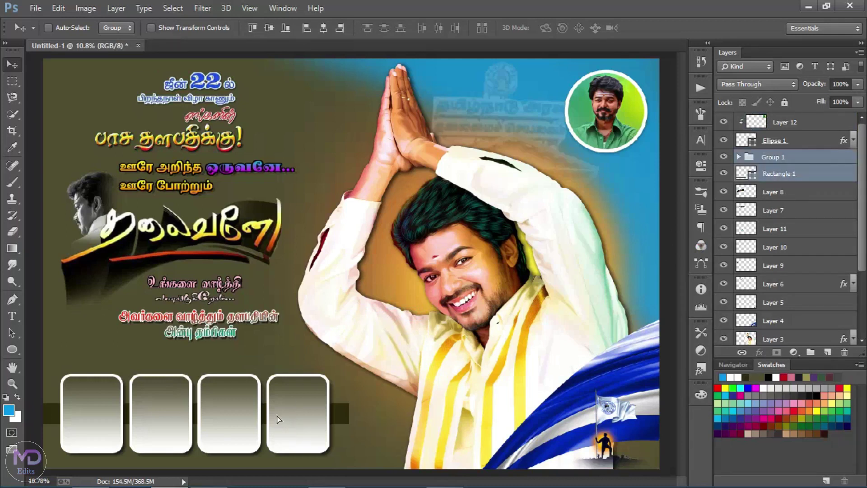
{"action": "left_click_drag", "start_coordinate": [279, 420], "coordinate": [279, 417]}
{"action": "left_click", "coordinate": [784, 122]}
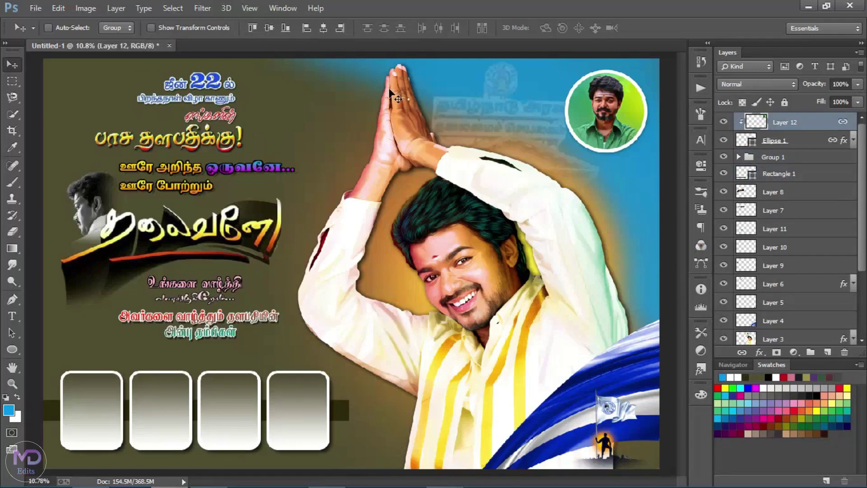